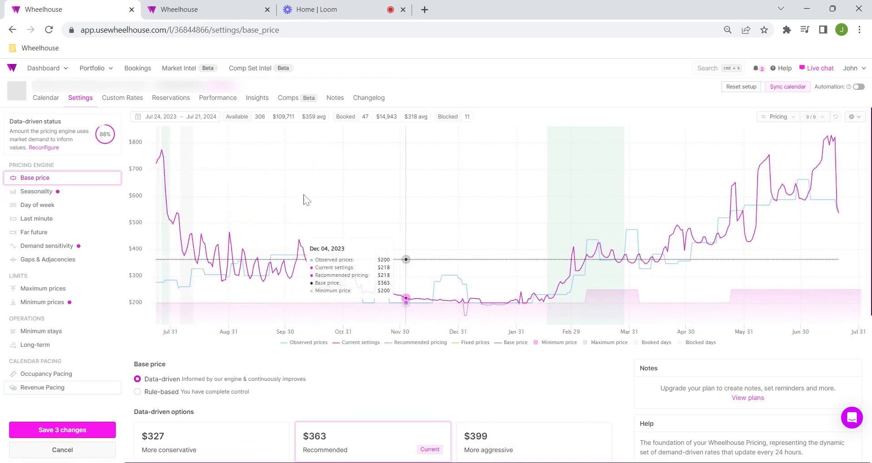
# Open the listing's seasonality settings and review the rule-based monthly adjustments against the pricing chart.
pyautogui.click(58, 191)
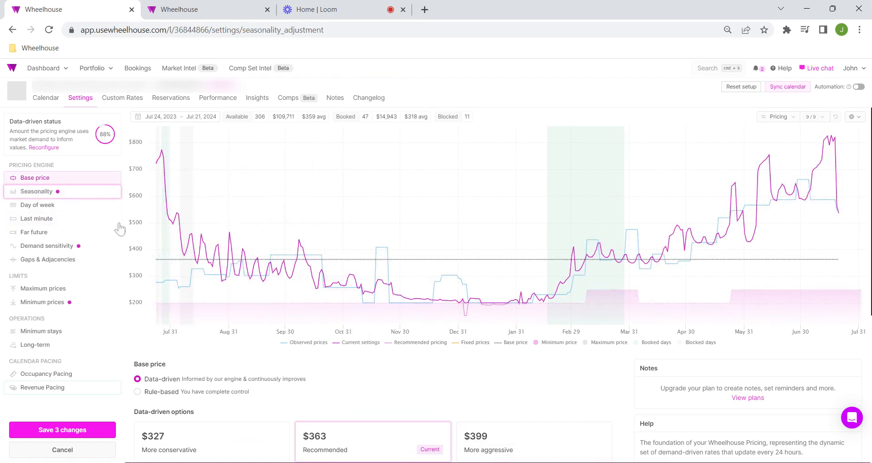
pyautogui.scroll(-1, 418, 336)
pyautogui.scroll(-4, 417, 336)
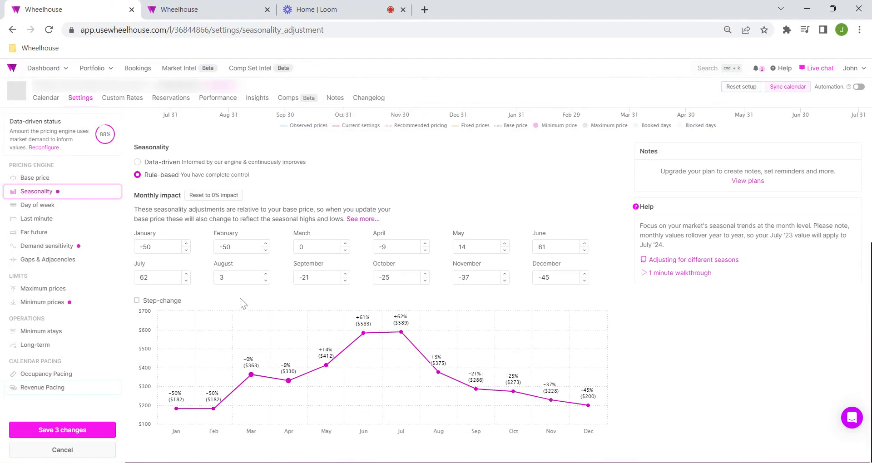
pyautogui.scroll(4, 214, 439)
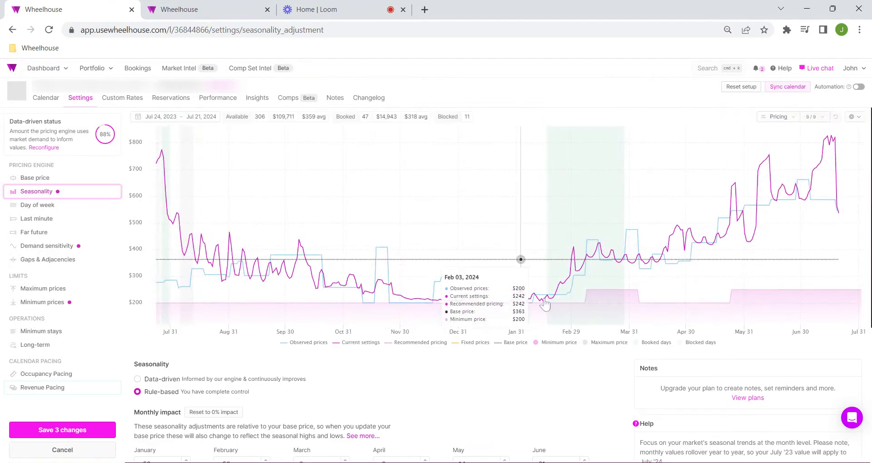
pyautogui.scroll(-2, 451, 363)
pyautogui.scroll(2, 451, 364)
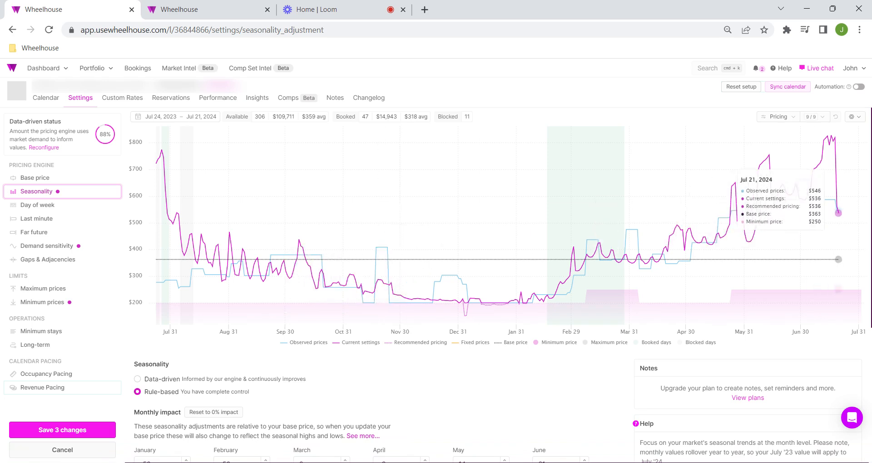
# Add the Last year bookings series to the pricing chart.
pyautogui.click(822, 117)
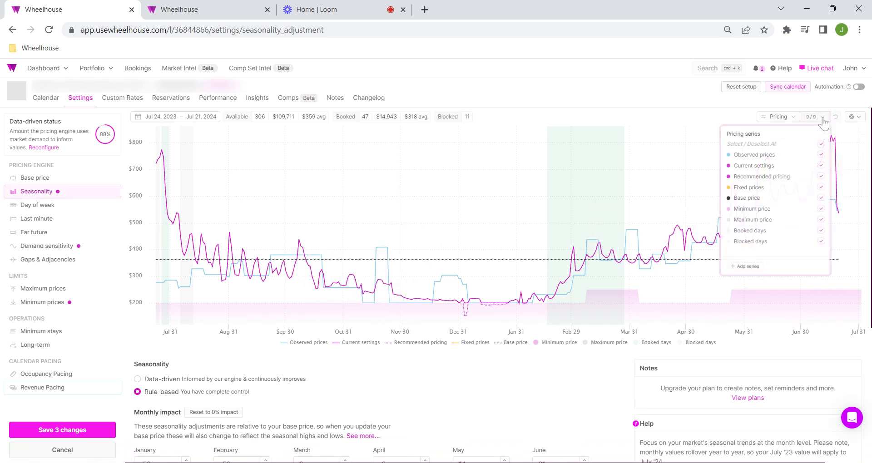
pyautogui.click(747, 266)
pyautogui.click(709, 273)
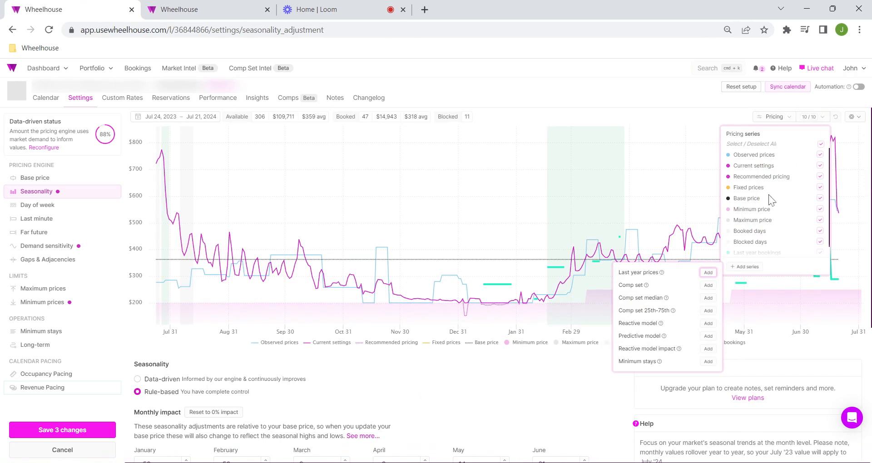
pyautogui.click(454, 309)
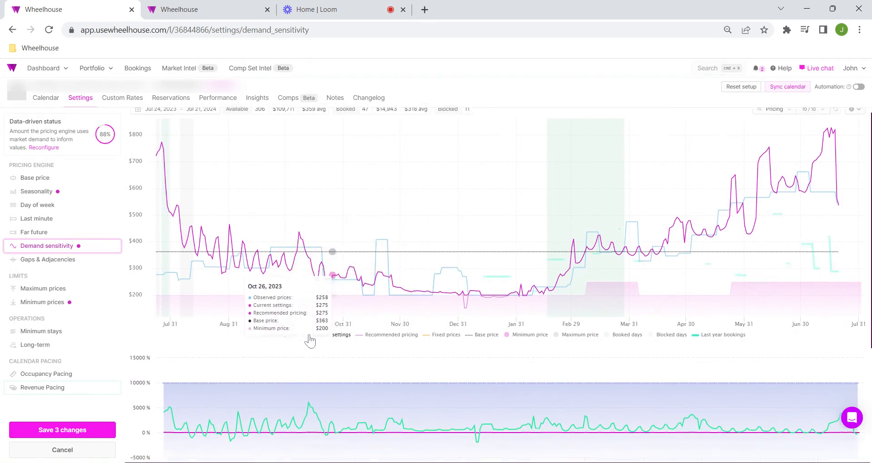
# Review the demand sensitivity settings and switch them to rule-based with a default of 0%.
pyautogui.scroll(-4, 227, 281)
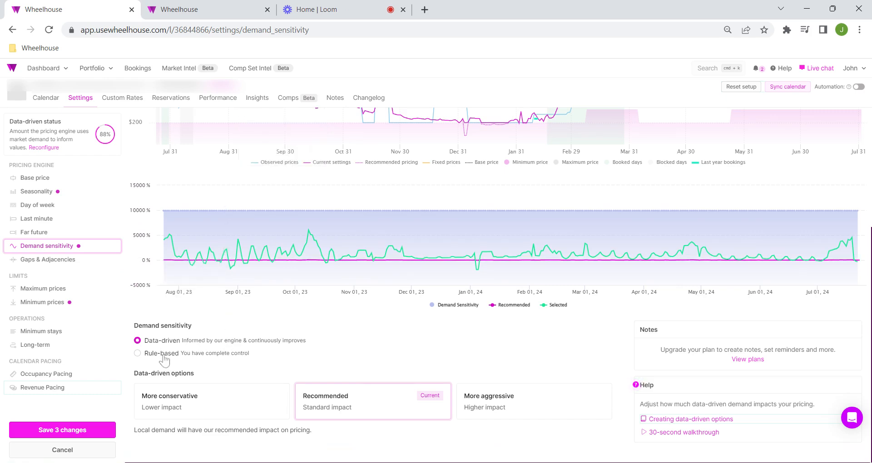
pyautogui.scroll(4, 338, 341)
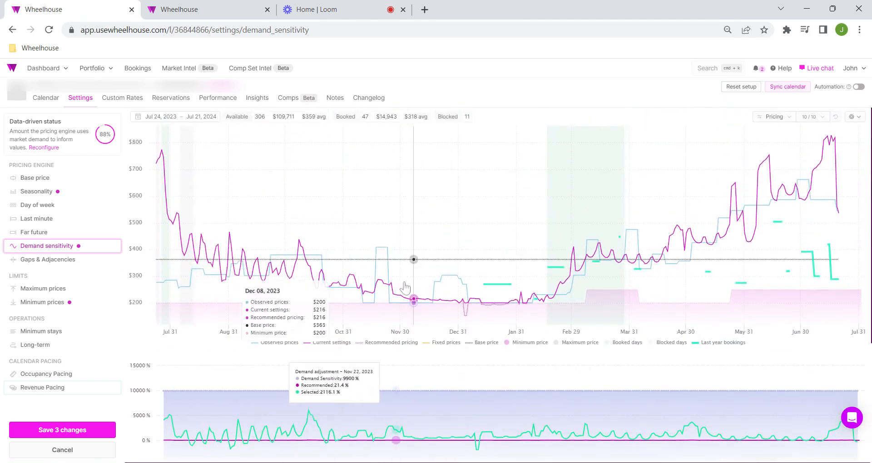
pyautogui.scroll(-4, 329, 410)
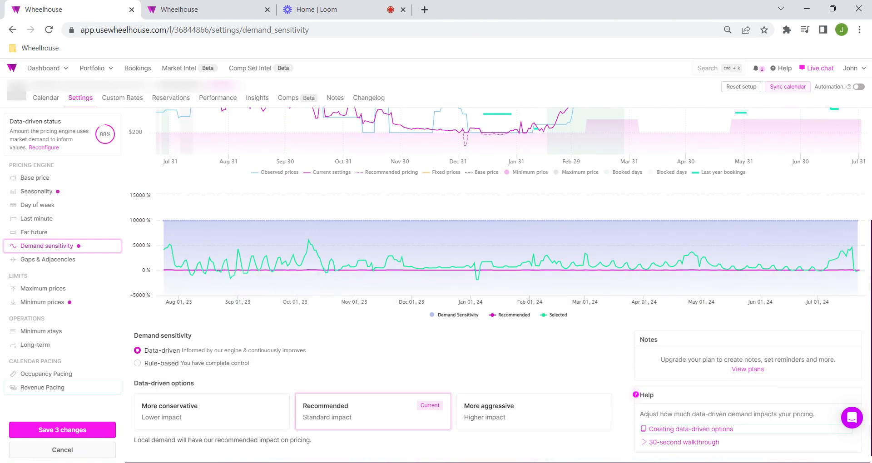
pyautogui.scroll(-1, 287, 311)
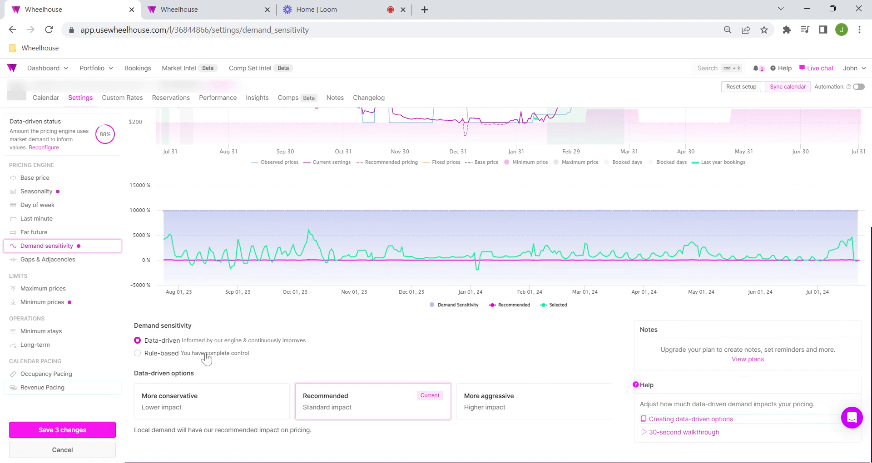
pyautogui.click(160, 356)
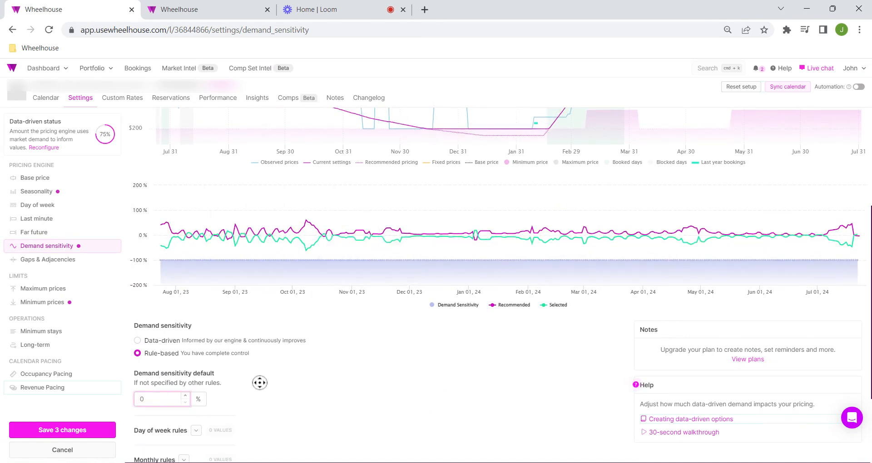
# Check the price curve without demand impact, and set the demand sensitivity default to 100%.
pyautogui.scroll(3, 301, 328)
pyautogui.scroll(1, 175, 194)
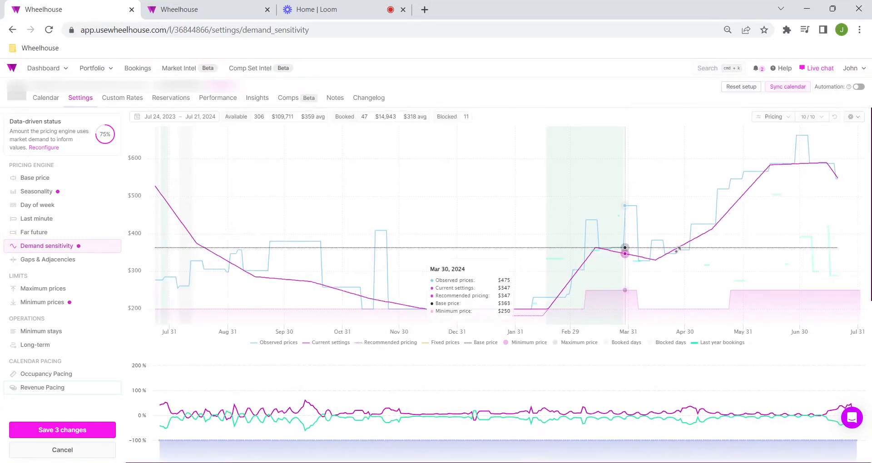
pyautogui.scroll(-1, 214, 363)
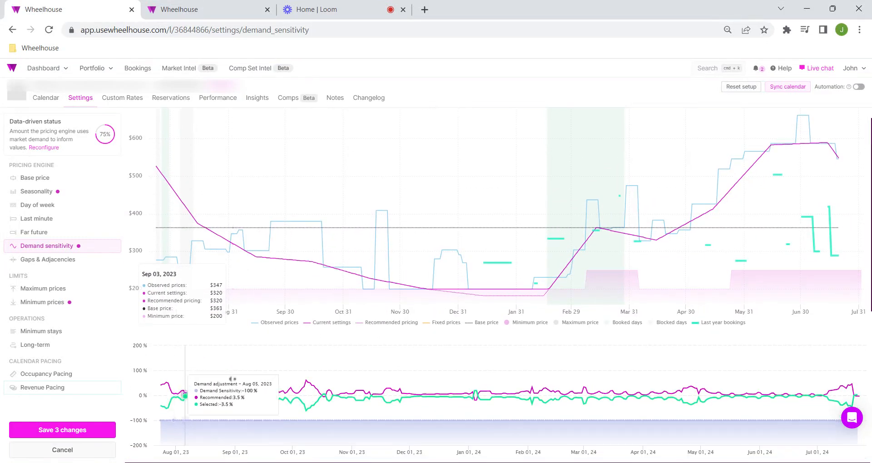
pyautogui.scroll(-6, 318, 318)
pyautogui.scroll(6, 295, 254)
pyautogui.scroll(-6, 290, 272)
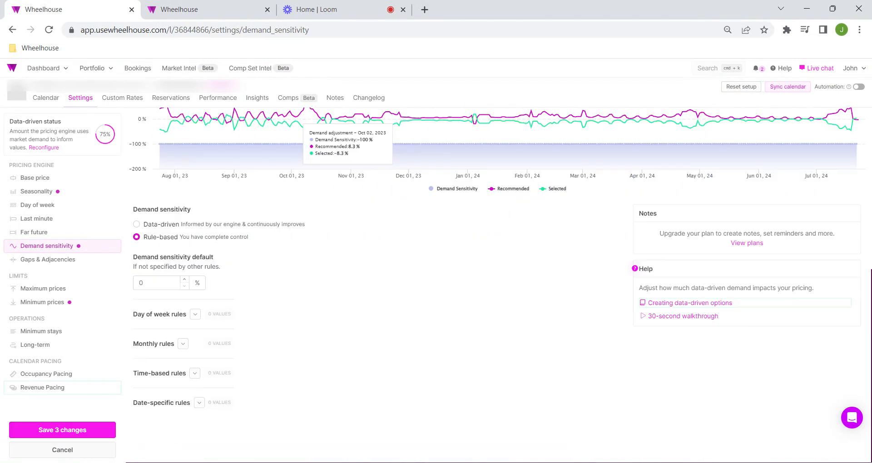
pyautogui.scroll(1, 295, 354)
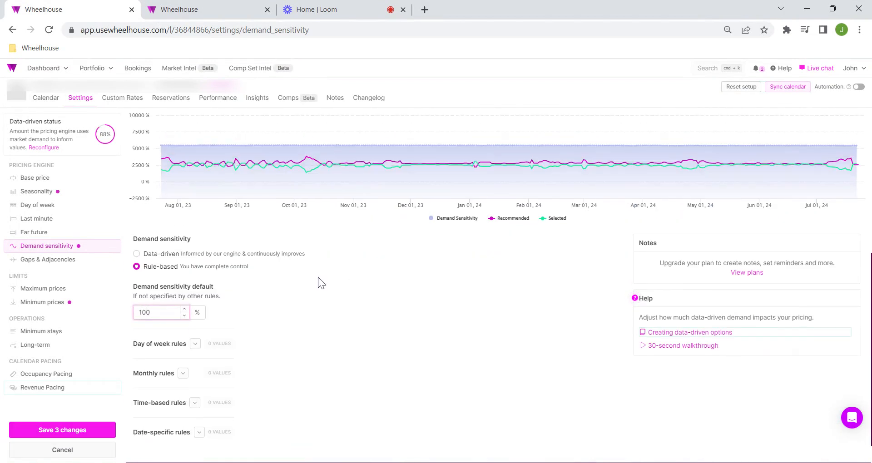
pyautogui.scroll(5, 350, 341)
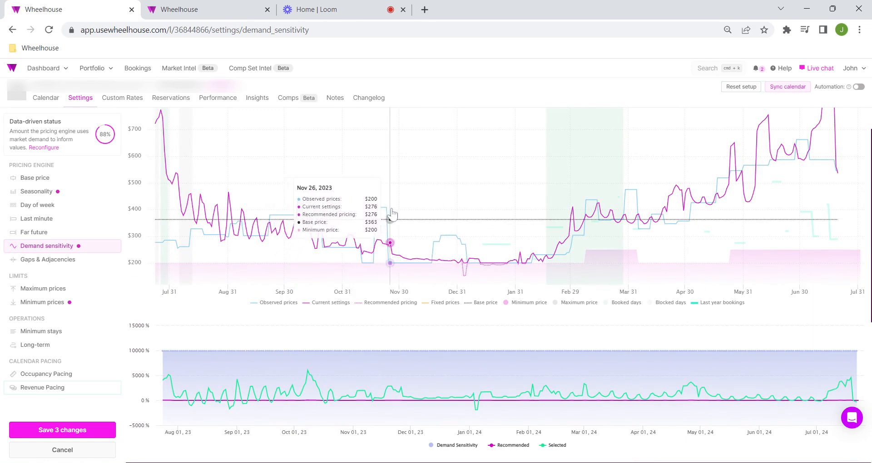
# Add a date-specific rule from 11/18/2023 to 11/24/2023 with 200% demand sensitivity and check it on the pricing chart.
pyautogui.scroll(-5, 195, 386)
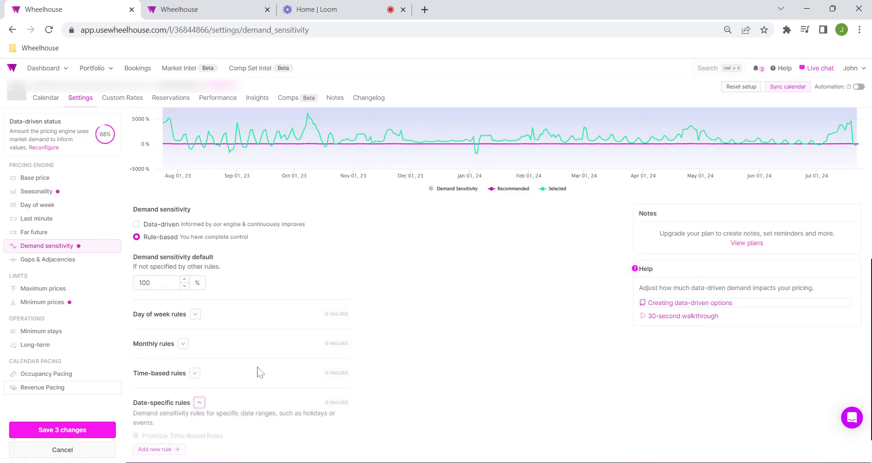
pyautogui.scroll(-1, 260, 373)
pyautogui.click(175, 412)
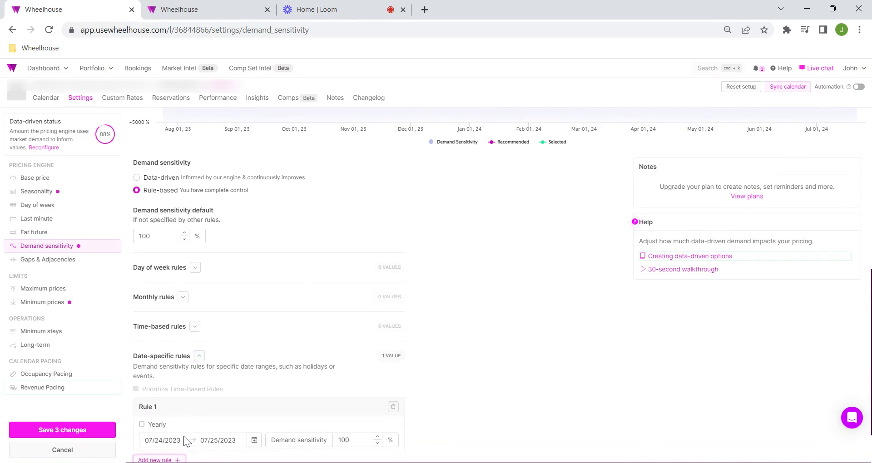
pyautogui.click(251, 443)
pyautogui.click(367, 298)
pyautogui.click(367, 298)
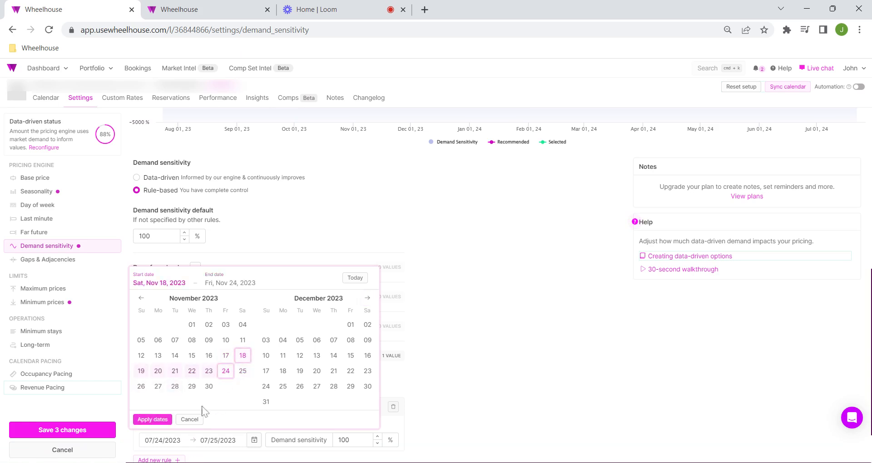
pyautogui.click(155, 419)
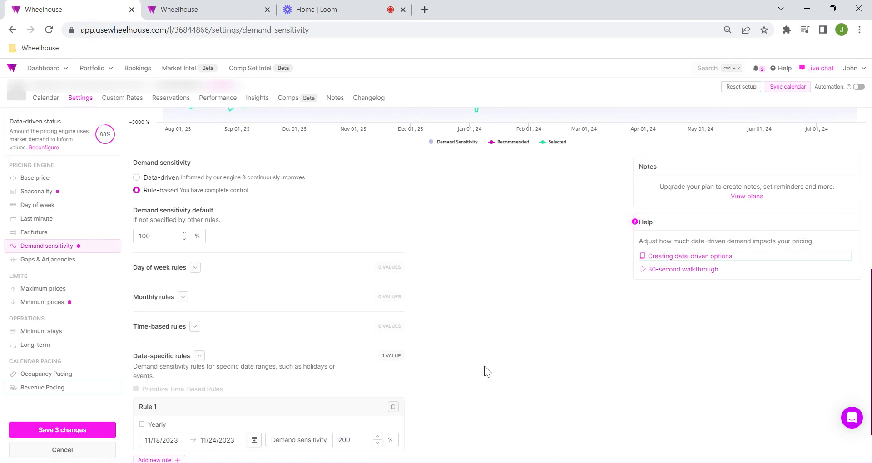
pyautogui.scroll(6, 487, 372)
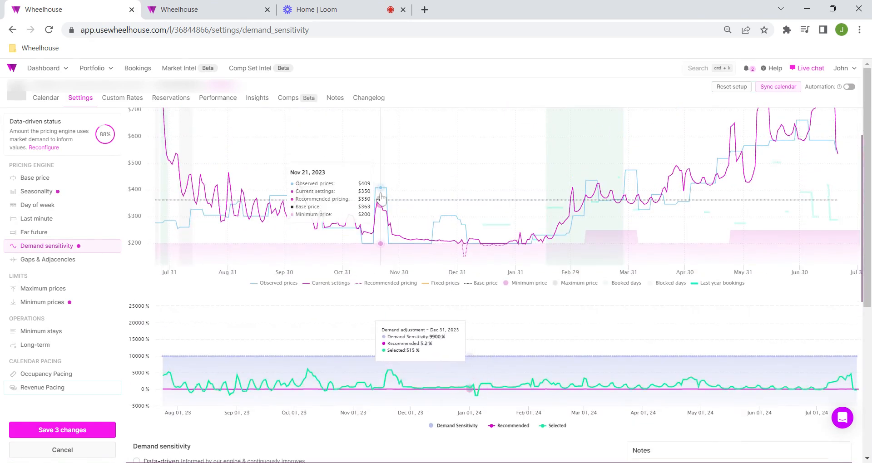
# Try 300% demand sensitivity on the November rule, and return it to 200%.
pyautogui.scroll(-8, 411, 284)
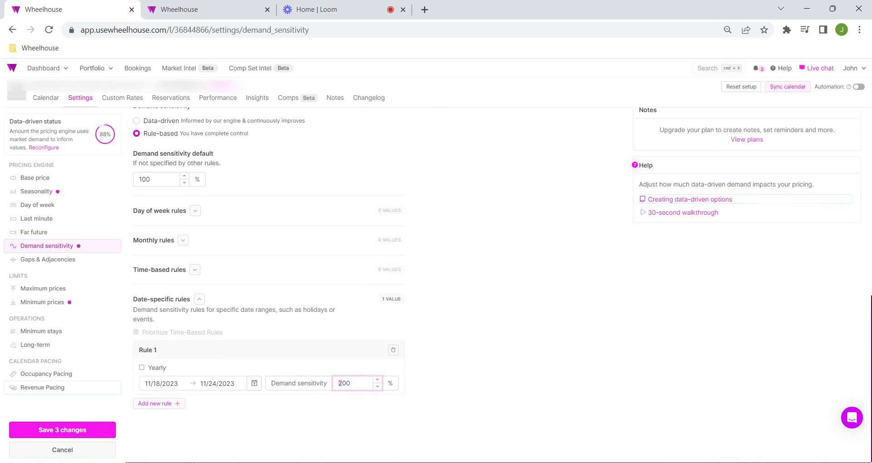
pyautogui.scroll(10, 524, 314)
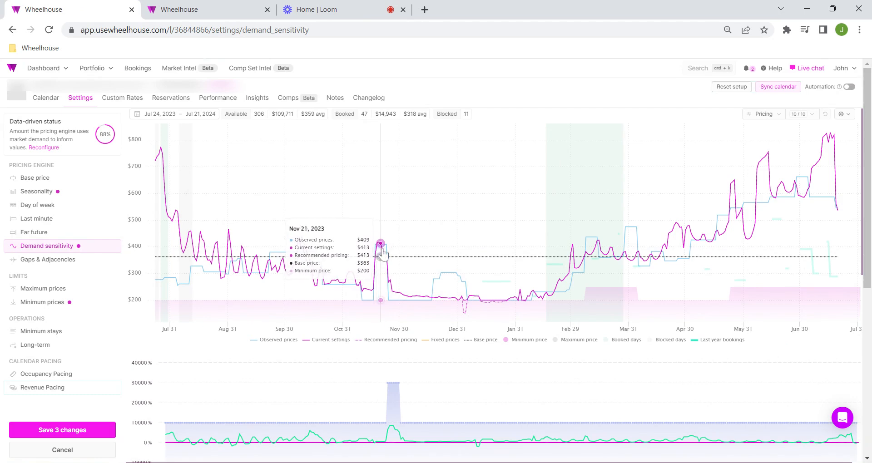
pyautogui.scroll(-10, 385, 252)
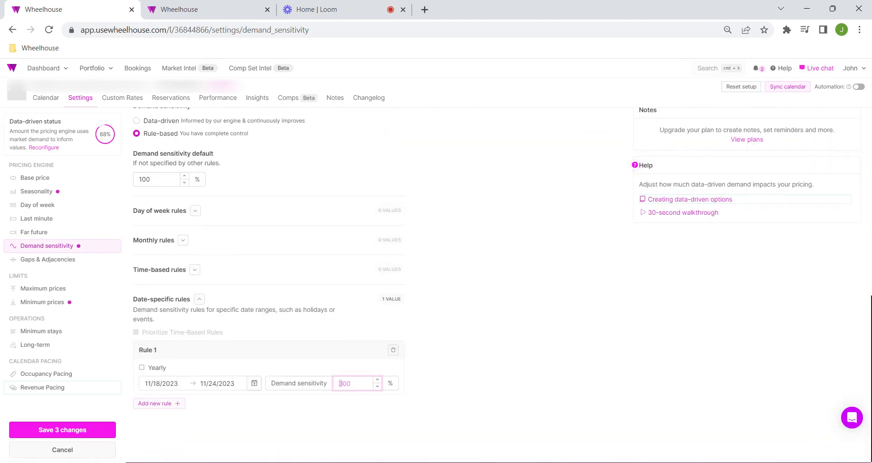
pyautogui.scroll(10, 518, 341)
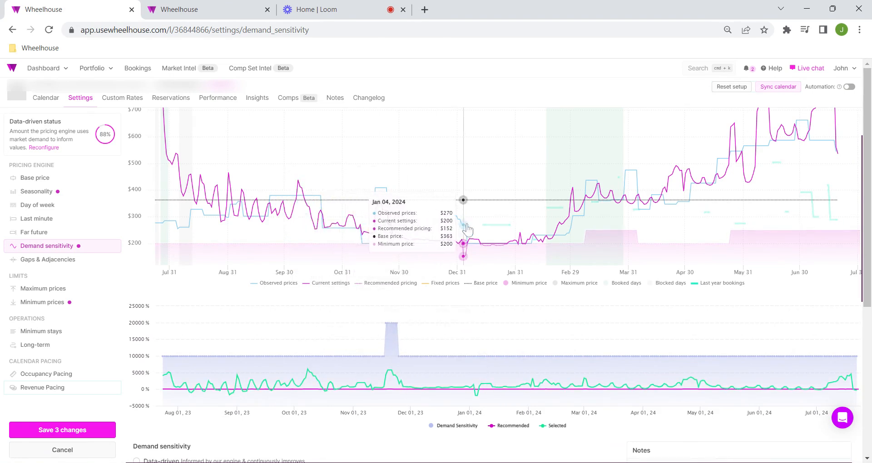
# Add a second date-specific rule from 12/19/2023 to 01/05/2024, repeating yearly, with 300% demand sensitivity.
pyautogui.scroll(-8, 468, 229)
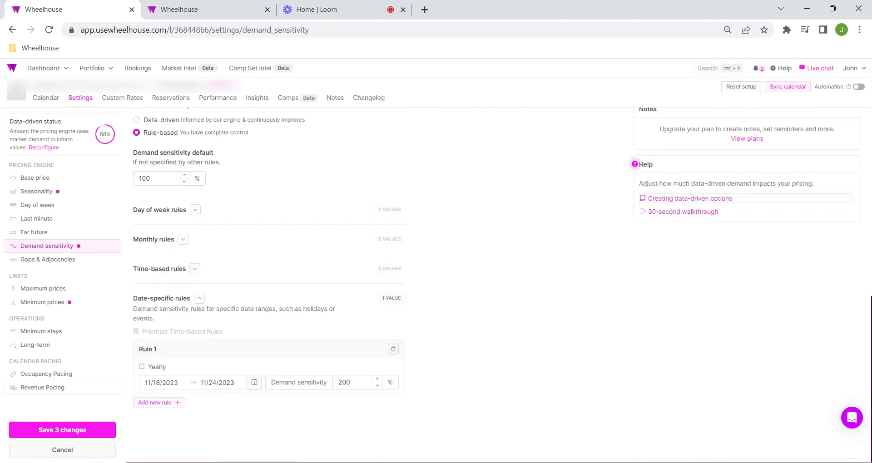
pyautogui.click(175, 404)
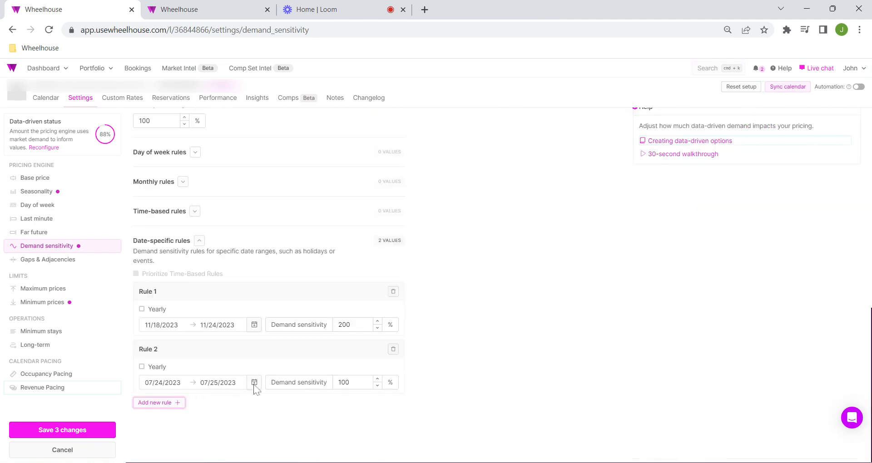
pyautogui.click(254, 383)
pyautogui.click(367, 241)
pyautogui.click(368, 241)
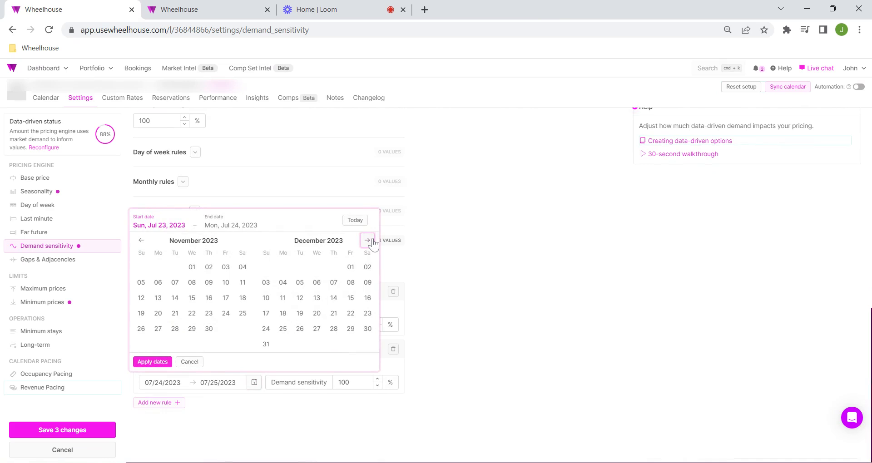
pyautogui.click(300, 315)
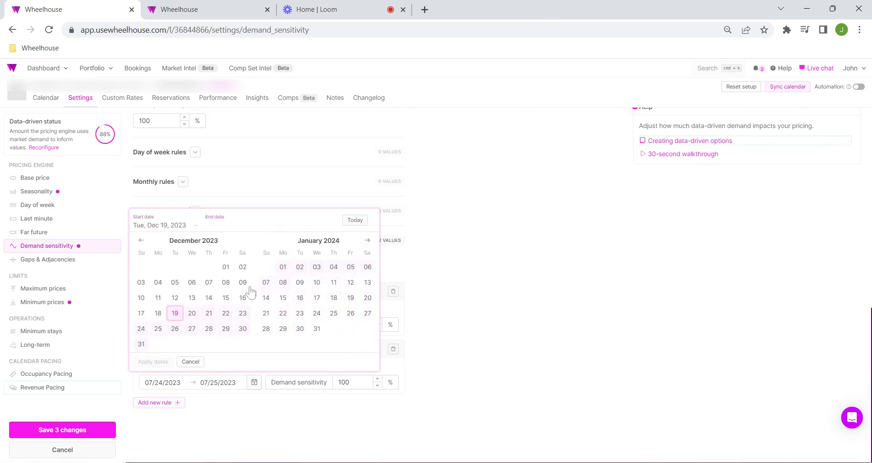
pyautogui.click(153, 362)
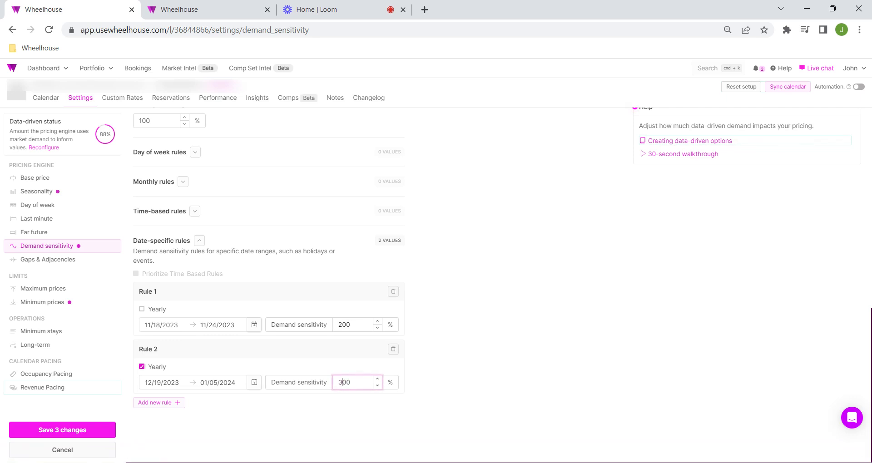
pyautogui.scroll(9, 506, 350)
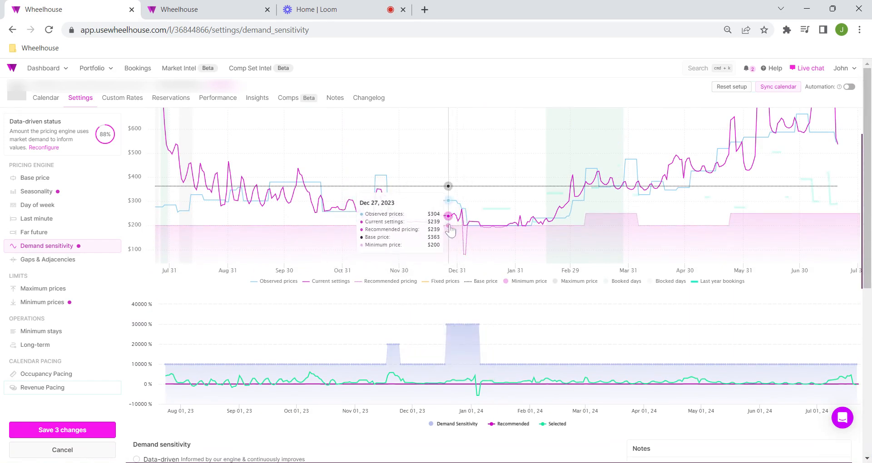
# Set the second rule's demand sensitivity to 500% and compare the late-December prices on the chart.
pyautogui.scroll(-9, 350, 325)
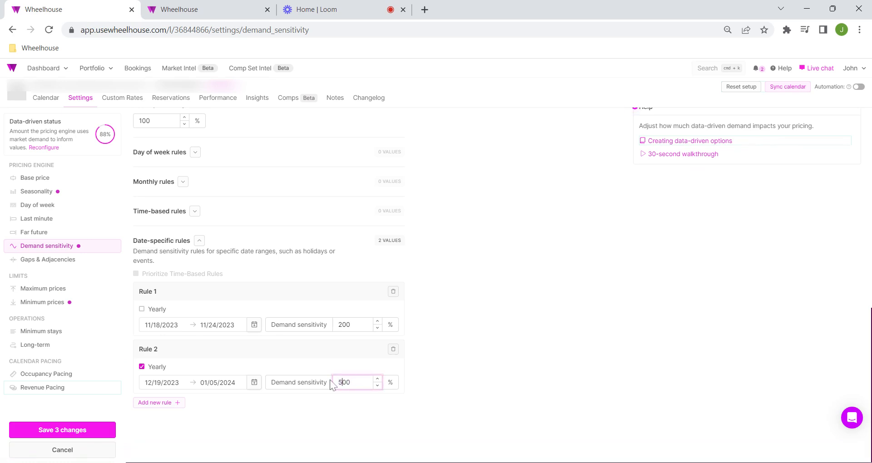
pyautogui.click(555, 353)
pyautogui.scroll(10, 554, 353)
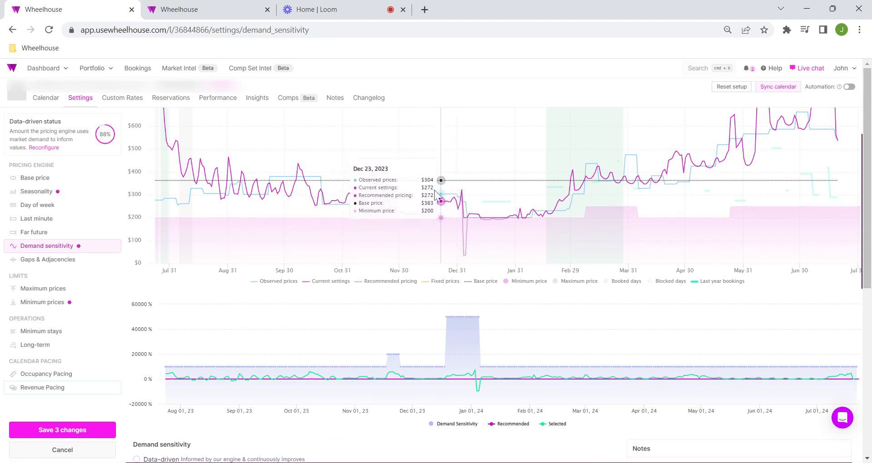
pyautogui.scroll(1, 577, 431)
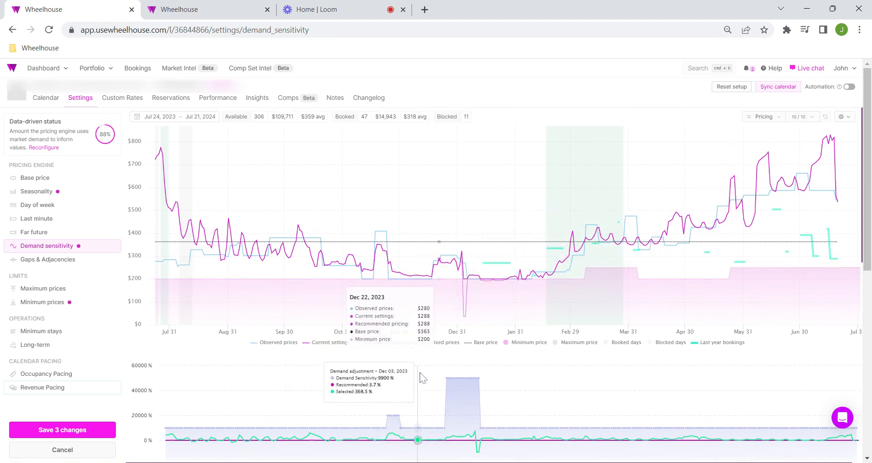
# Examine the 200% and 500% date-specific demand sensitivity rules alongside the prices on the pricing chart.
pyautogui.scroll(-3, 408, 373)
pyautogui.scroll(-7, 398, 376)
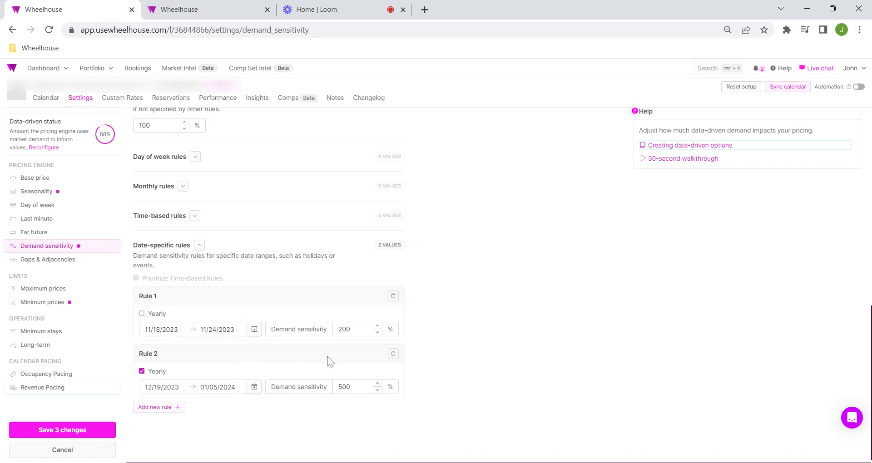
pyautogui.click(359, 329)
pyautogui.click(359, 387)
pyautogui.click(357, 330)
pyautogui.scroll(10, 359, 336)
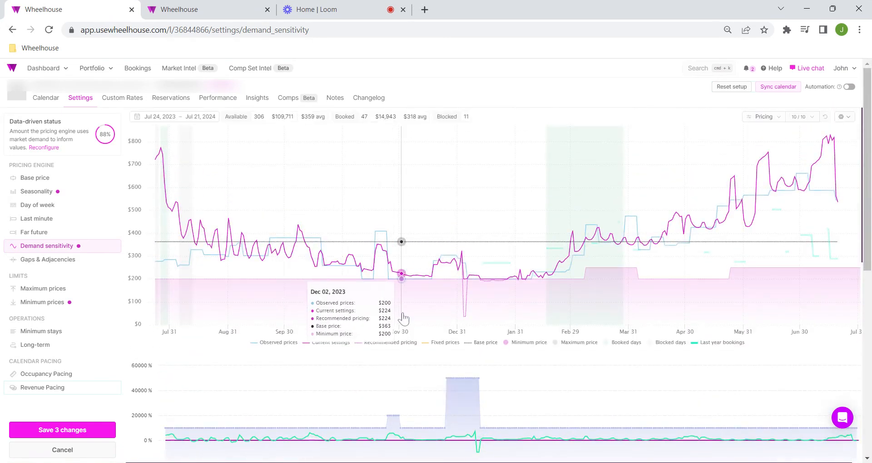
pyautogui.scroll(-10, 404, 319)
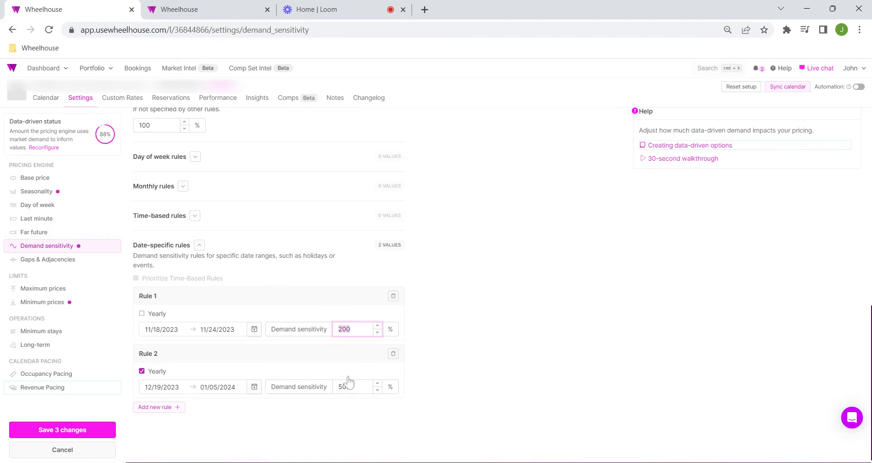
pyautogui.click(360, 387)
pyautogui.click(333, 322)
pyautogui.scroll(1, 349, 350)
pyautogui.scroll(-1, 373, 393)
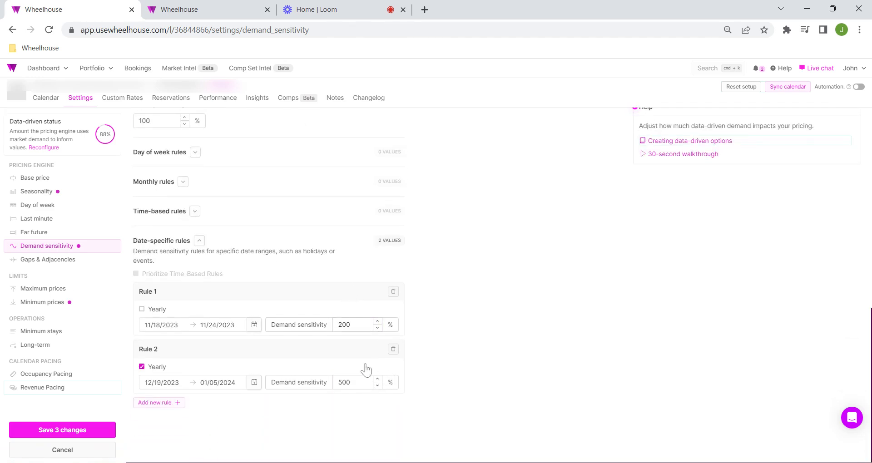
# Delete the yearly 12/19/2023 to 01/05/2024 demand sensitivity rule and review the pricing chart.
pyautogui.click(393, 350)
pyautogui.scroll(10, 402, 345)
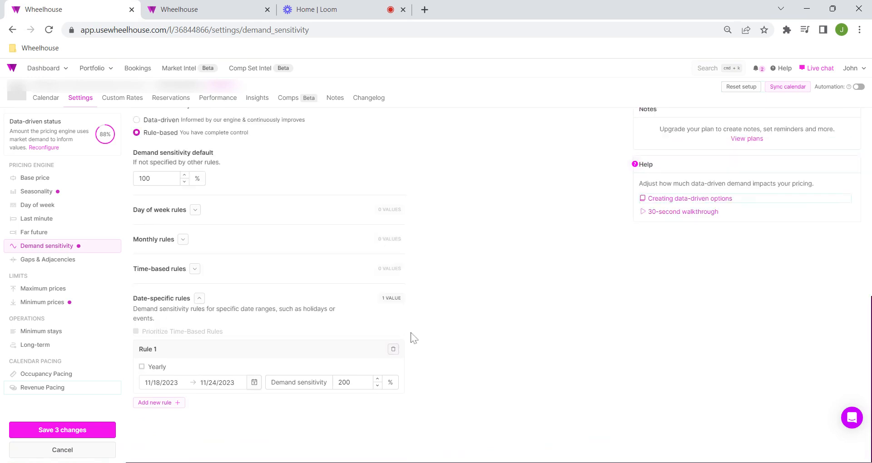
pyautogui.scroll(2, 476, 345)
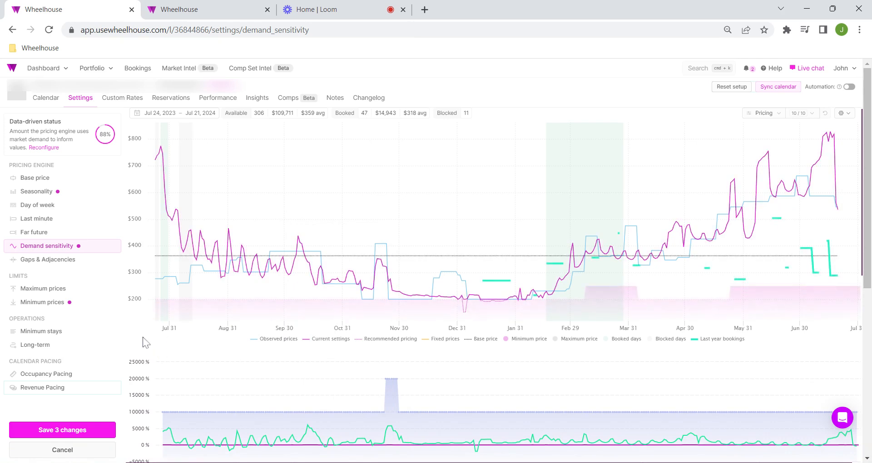
# Open the minimum price settings and expand their date-specific rules.
pyautogui.click(67, 305)
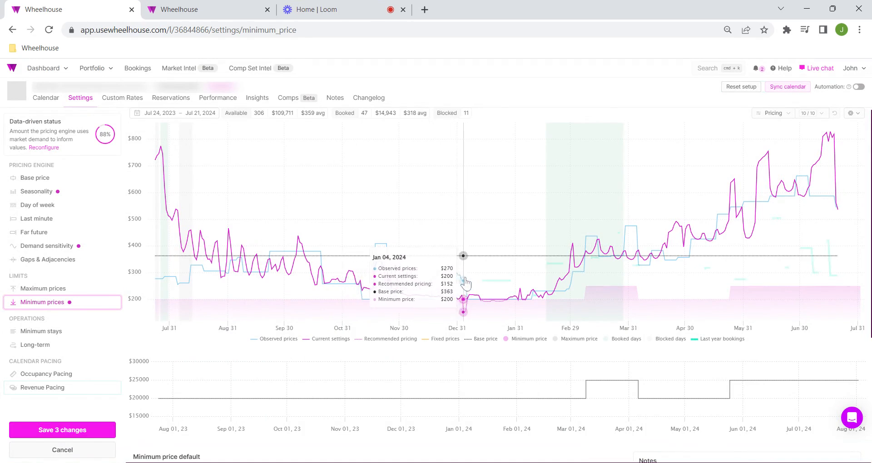
pyautogui.scroll(-4, 461, 291)
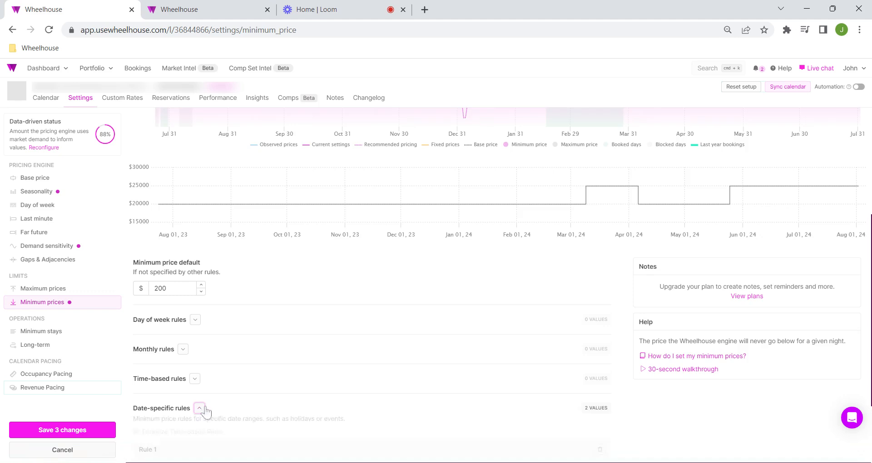
pyautogui.click(199, 409)
pyautogui.scroll(-3, 233, 366)
pyautogui.scroll(-1, 239, 318)
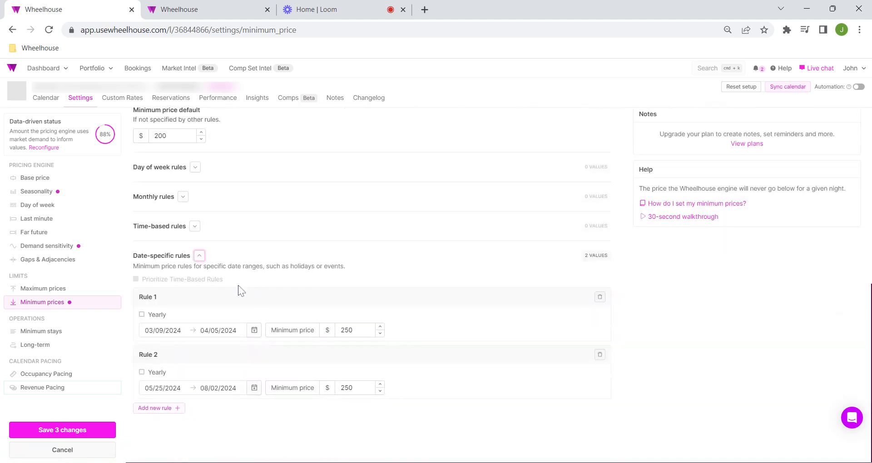
# Add a date-specific minimum price rule from 12/19/2023 to 01/05/2024, repeating yearly.
pyautogui.click(154, 408)
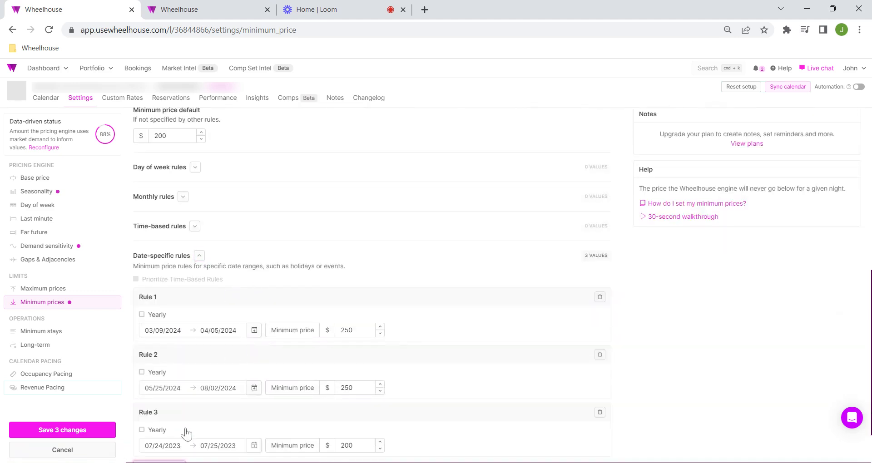
pyautogui.click(254, 446)
pyautogui.click(367, 304)
pyautogui.click(368, 305)
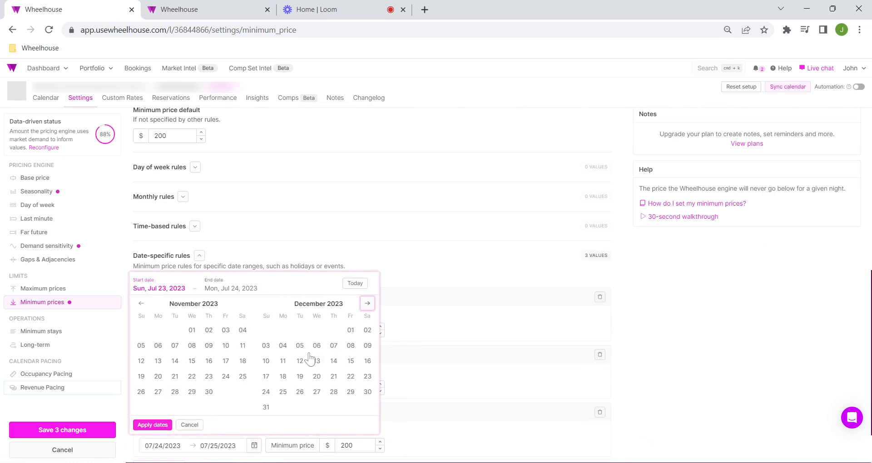
pyautogui.click(302, 382)
pyautogui.click(351, 331)
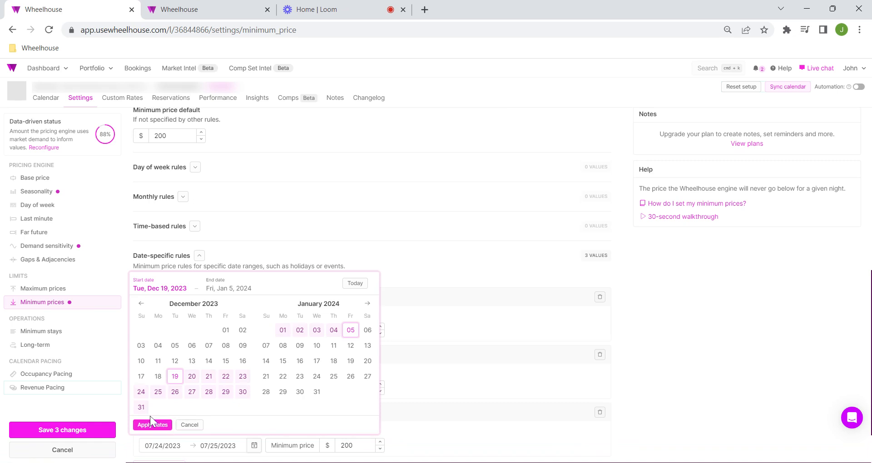
pyautogui.click(165, 426)
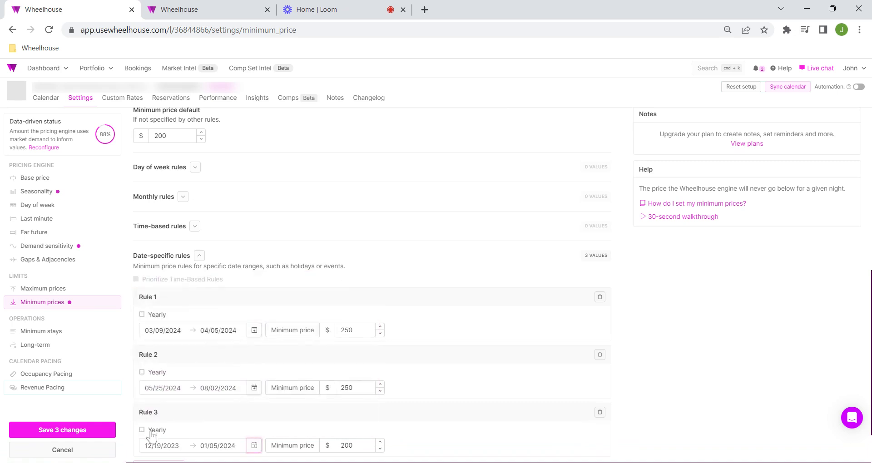
# Set the new holiday rule's minimum price to the $280 observed in late December and check it on the pricing chart.
pyautogui.scroll(8, 390, 340)
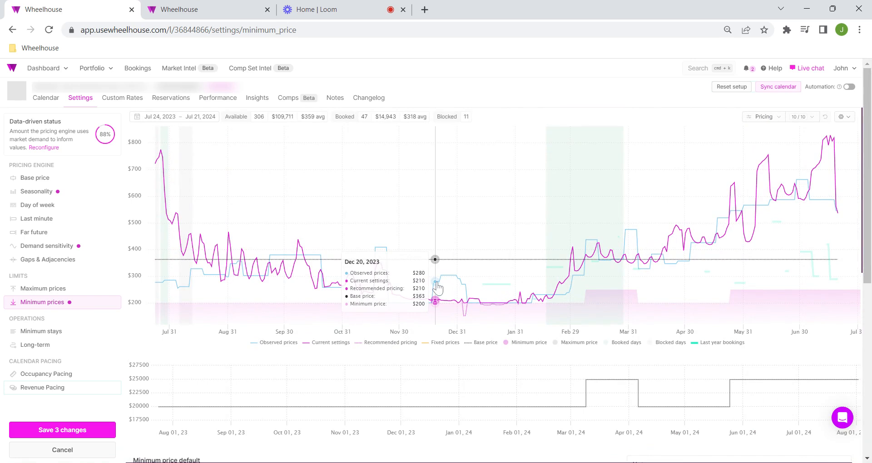
pyautogui.scroll(-8, 435, 259)
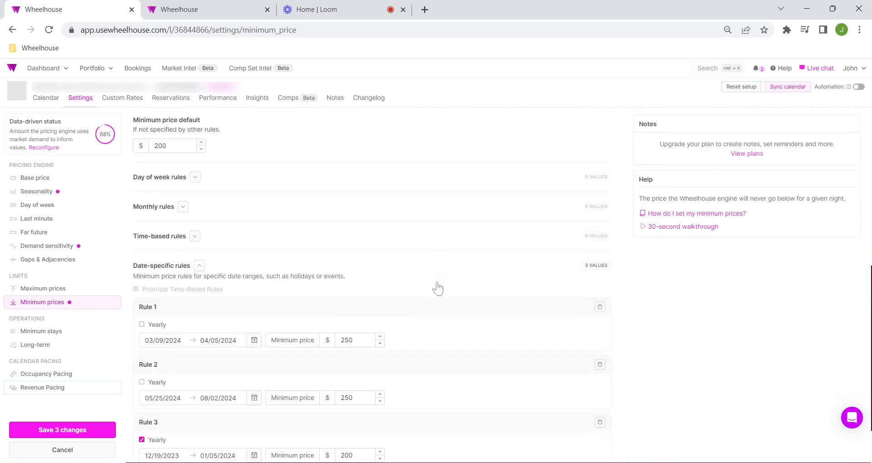
pyautogui.scroll(8, 437, 288)
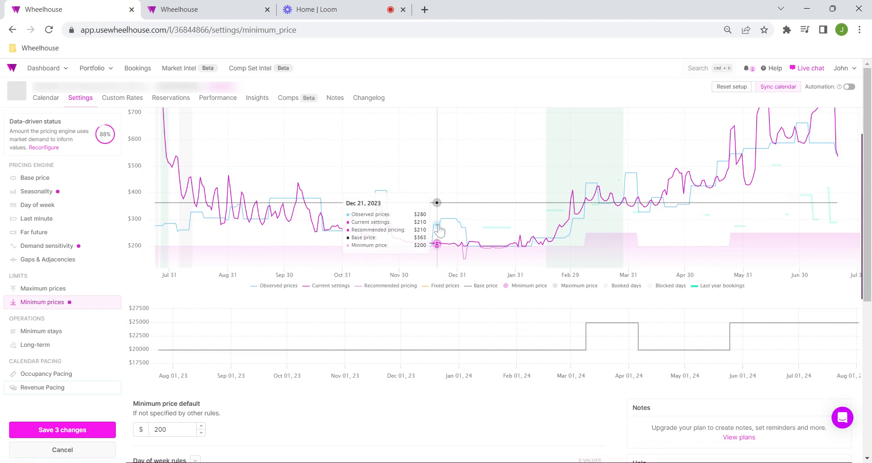
pyautogui.scroll(-8, 439, 230)
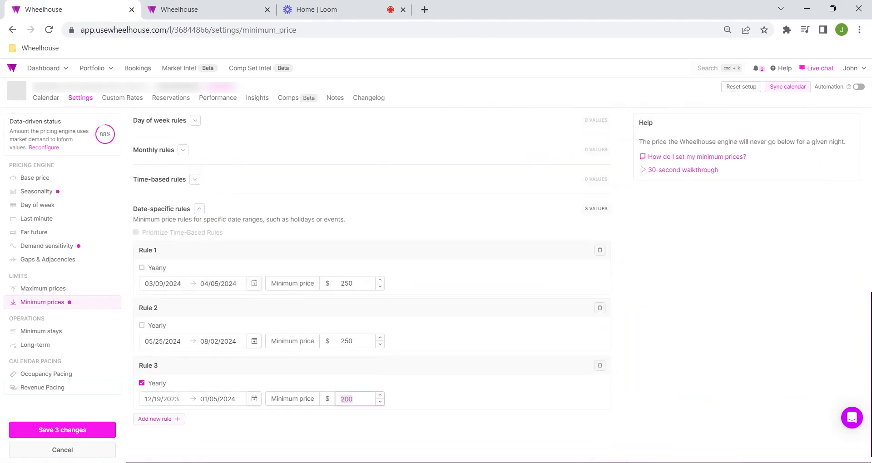
pyautogui.click(719, 327)
pyautogui.scroll(8, 718, 327)
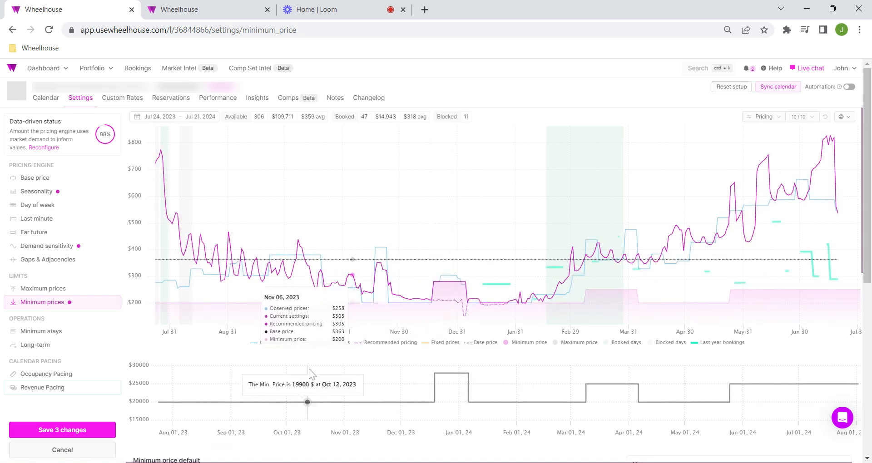
pyautogui.scroll(-6, 272, 363)
pyautogui.scroll(6, 272, 353)
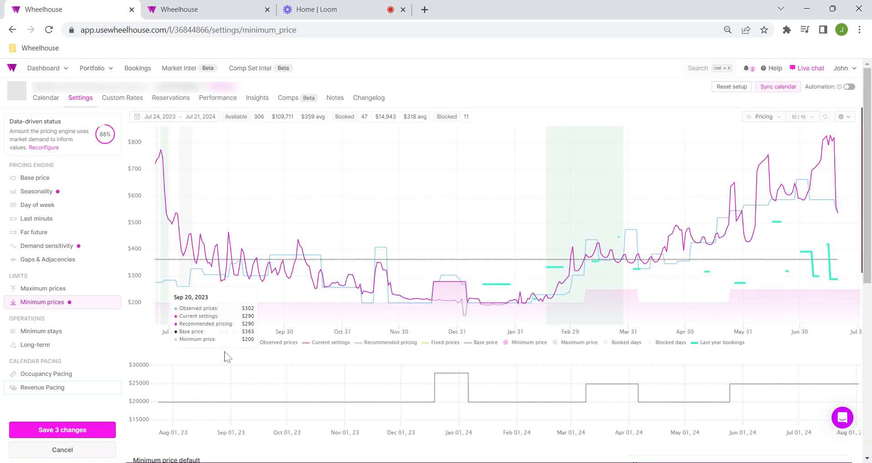
pyautogui.scroll(-10, 231, 359)
pyautogui.scroll(10, 231, 363)
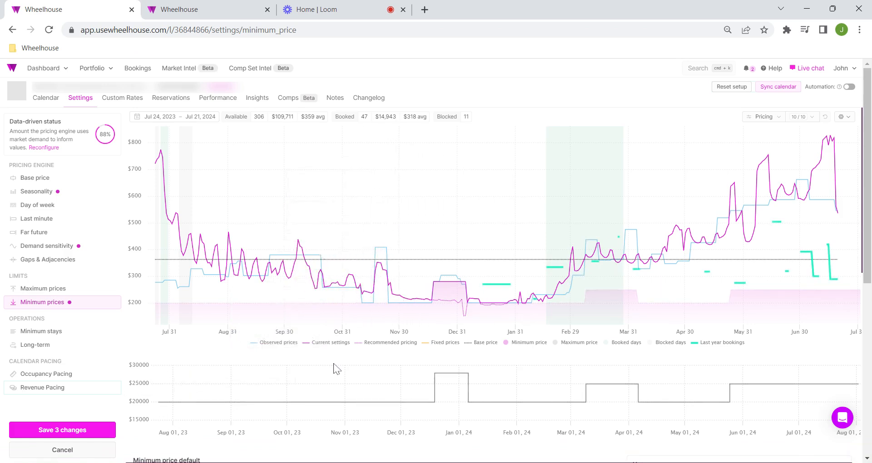
# Leave the settings without saving the changes and open the listing's pricing calendar.
pyautogui.click(60, 105)
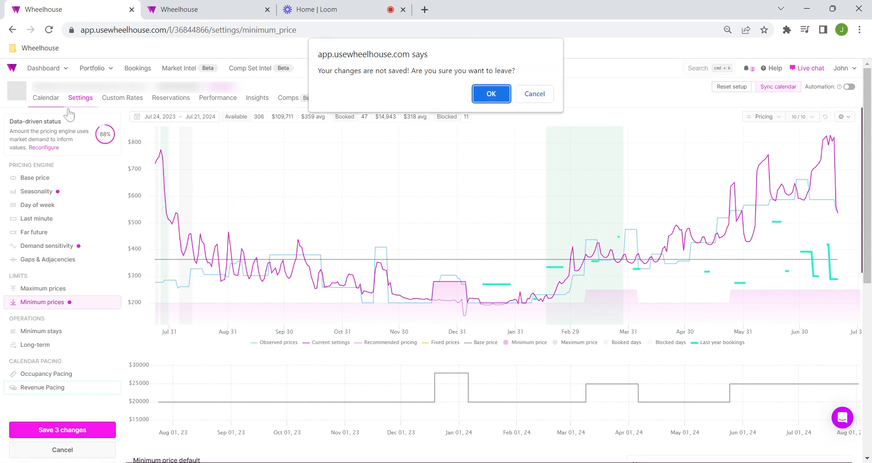
pyautogui.click(490, 94)
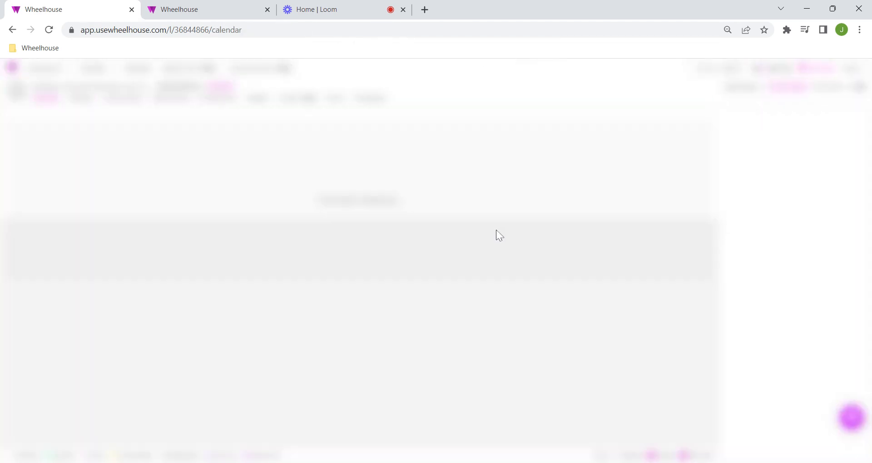
pyautogui.click(179, 249)
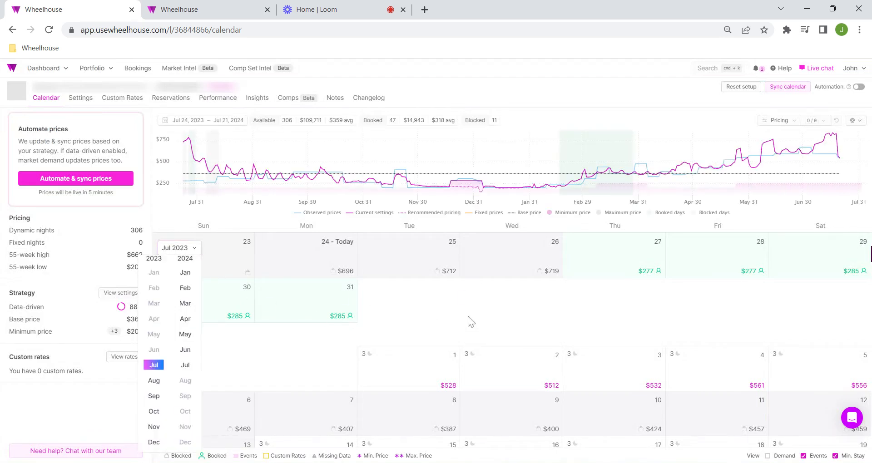
pyautogui.click(195, 250)
pyautogui.scroll(-1, 438, 331)
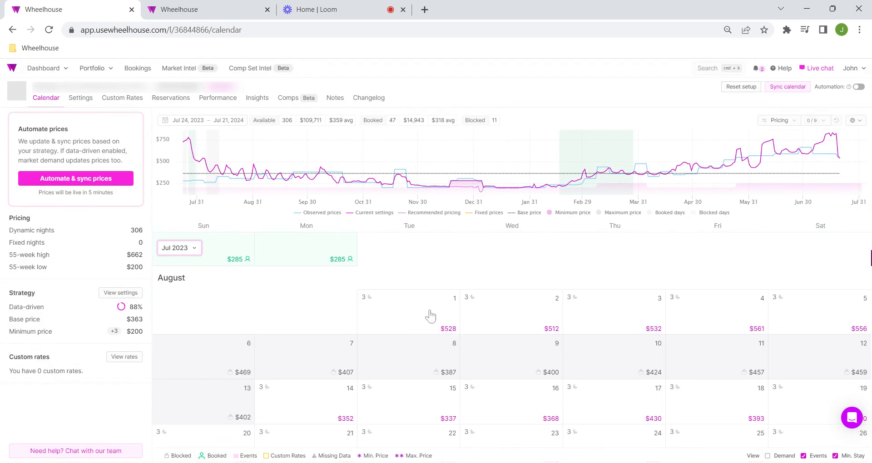
# Try dynamic rate overrides of -25% and -50% on Aug 01 to Aug 31, 2023, and cancel the edit.
pyautogui.click(433, 319)
pyautogui.scroll(-3, 492, 292)
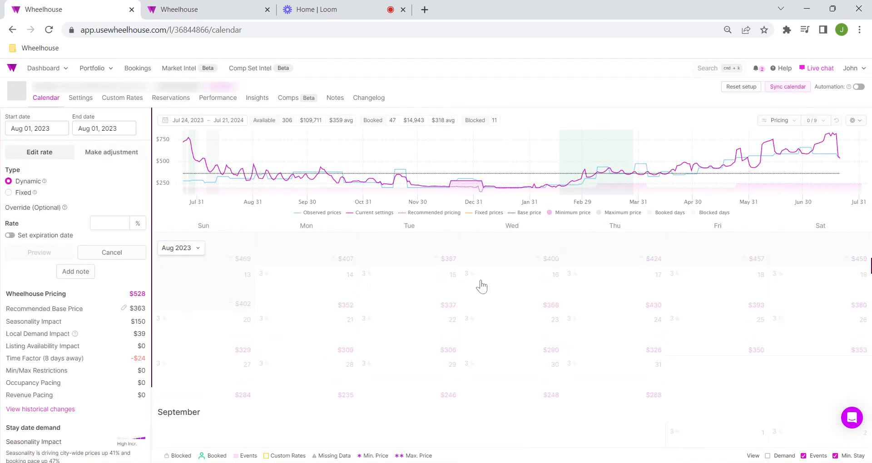
pyautogui.scroll(1, 459, 281)
pyautogui.moveTo(559, 359); pyautogui.dragTo(659, 427)
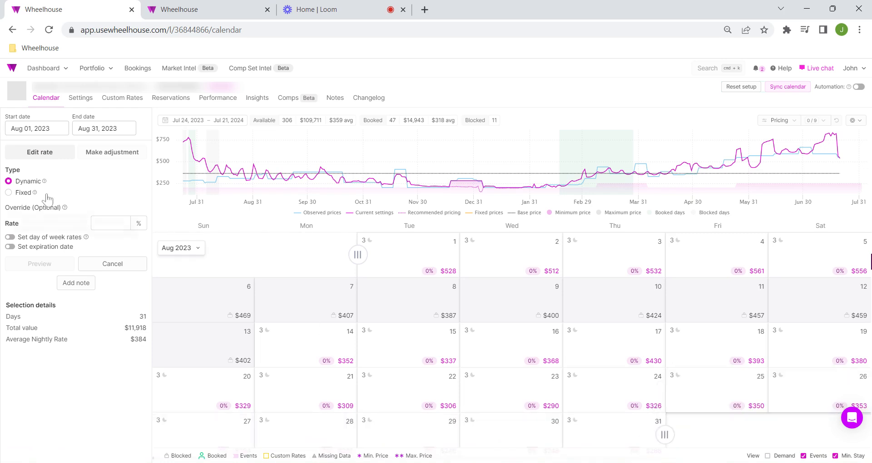
pyautogui.write('-25')
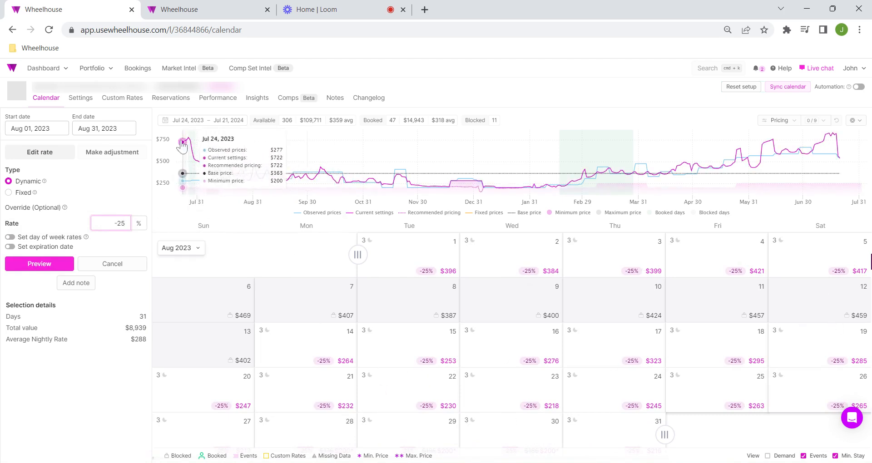
pyautogui.doubleClick(120, 223)
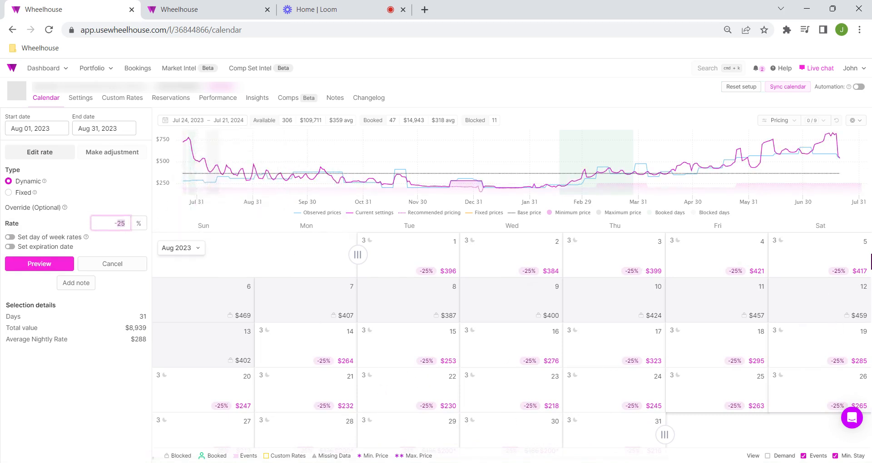
pyautogui.write('50')
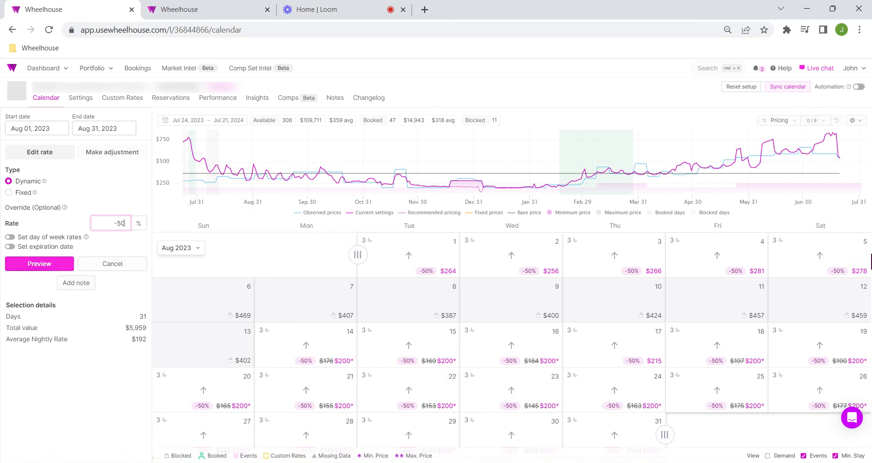
pyautogui.click(138, 264)
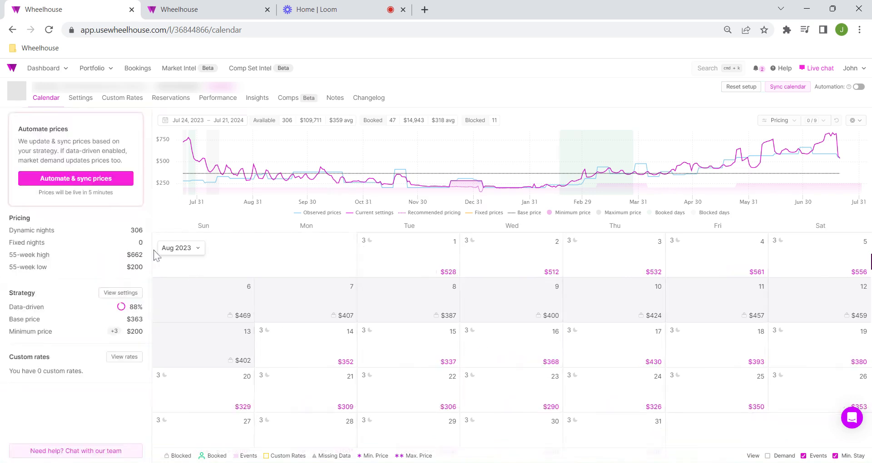
# Try selecting Dec 22 to Dec 31, 2023 in the pricing calendar for a rate edit, and drop the selection.
pyautogui.click(184, 254)
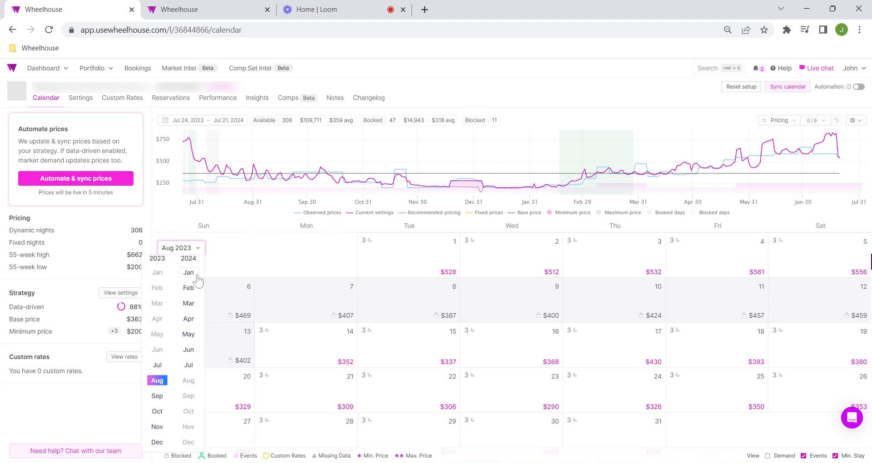
pyautogui.click(159, 444)
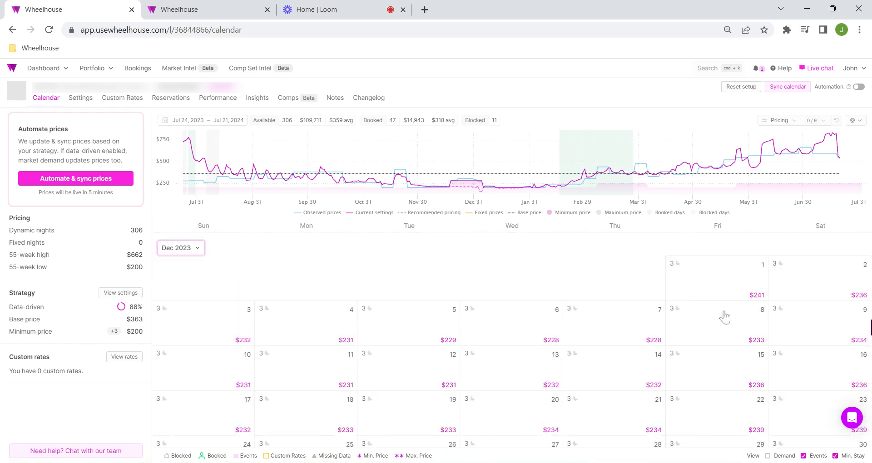
pyautogui.scroll(-3, 598, 377)
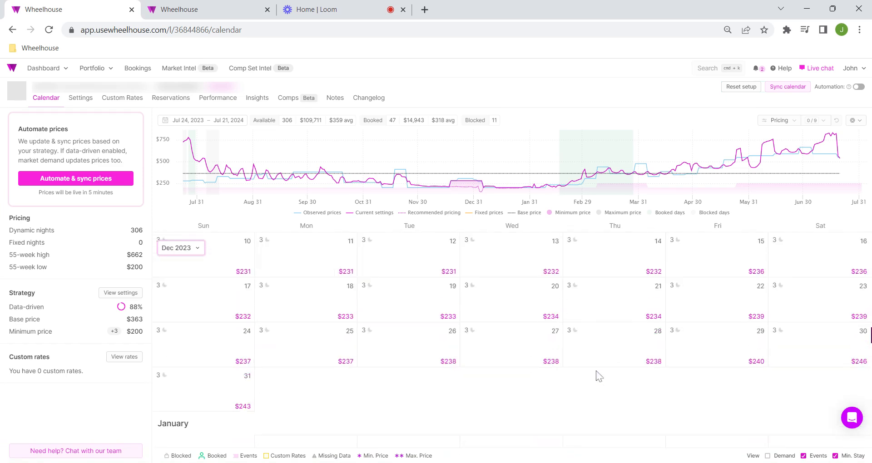
pyautogui.click(711, 300)
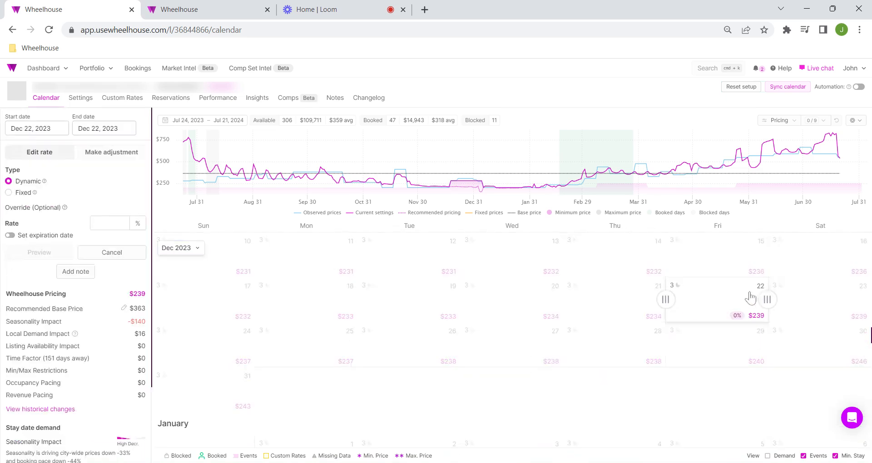
pyautogui.click(231, 406)
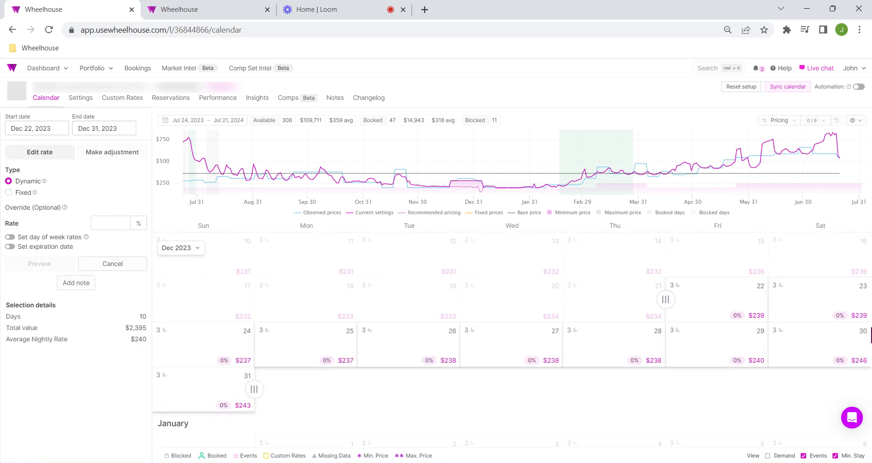
pyautogui.moveTo(413, 169)
pyautogui.scroll(7, 360, 306)
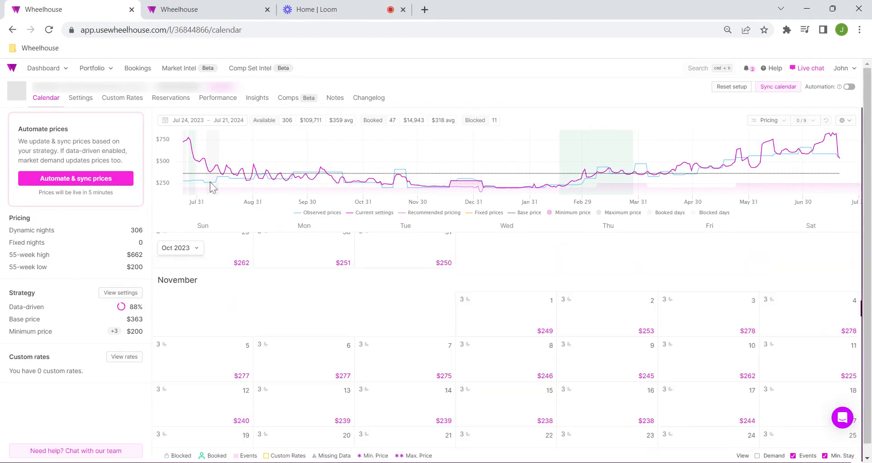
# View the base price settings chart, return to the pricing calendar and inspect the chart's prices around November 19, 2023.
pyautogui.click(72, 100)
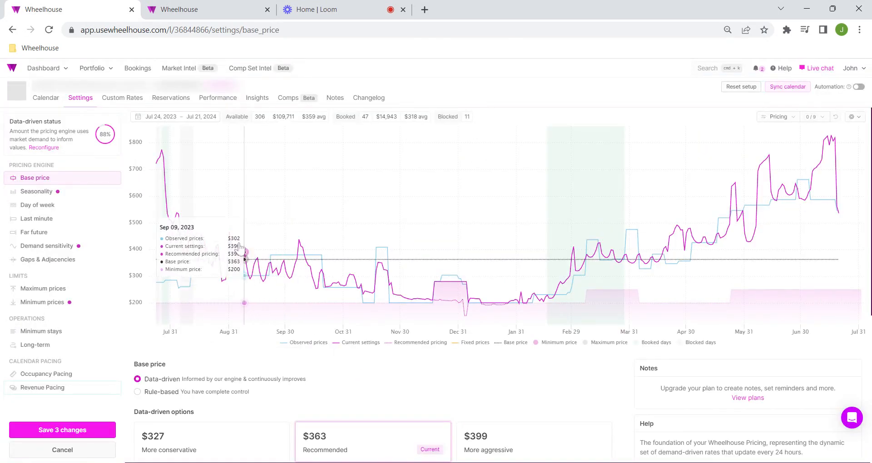
pyautogui.click(46, 98)
pyautogui.click(492, 91)
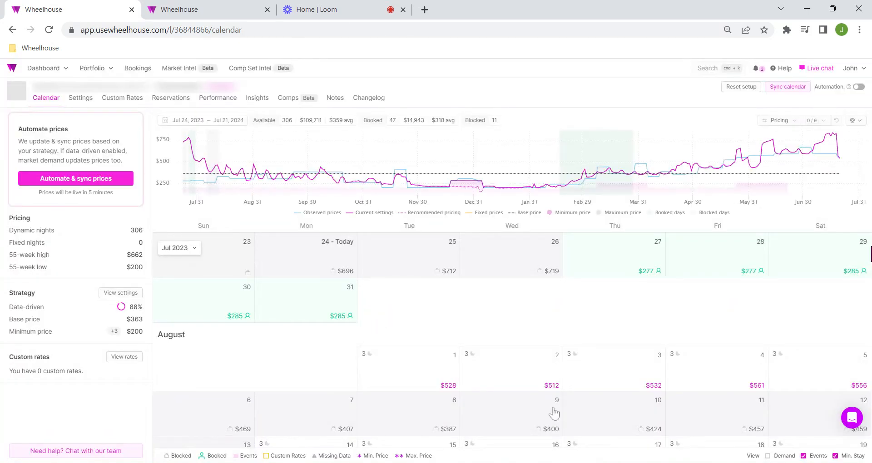
pyautogui.scroll(-2, 545, 409)
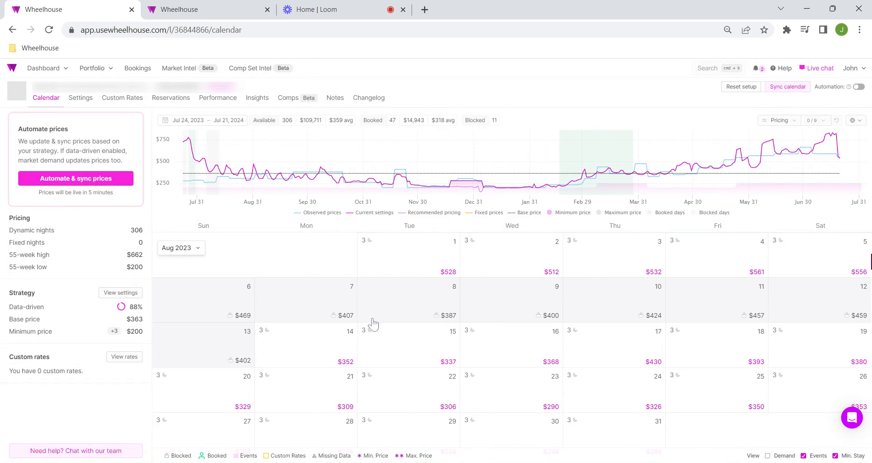
pyautogui.moveTo(403, 172)
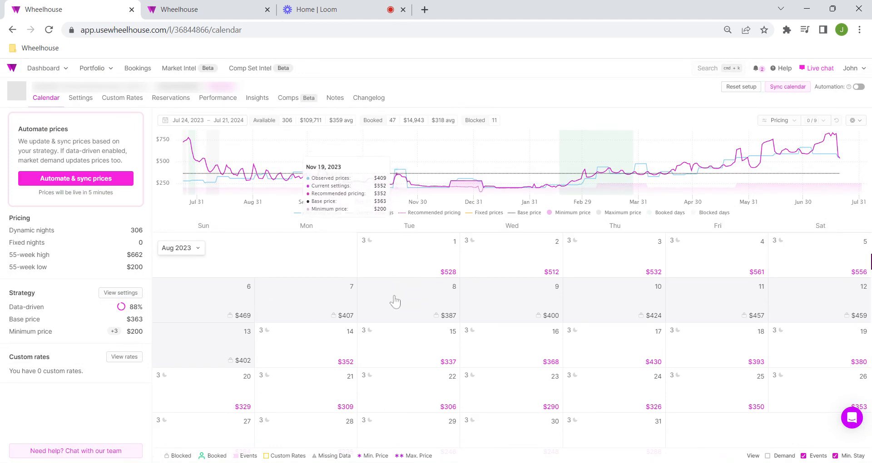
# Try selecting Aug 17 to Aug 18, 2023 in the pricing calendar for a rate edit.
pyautogui.click(609, 354)
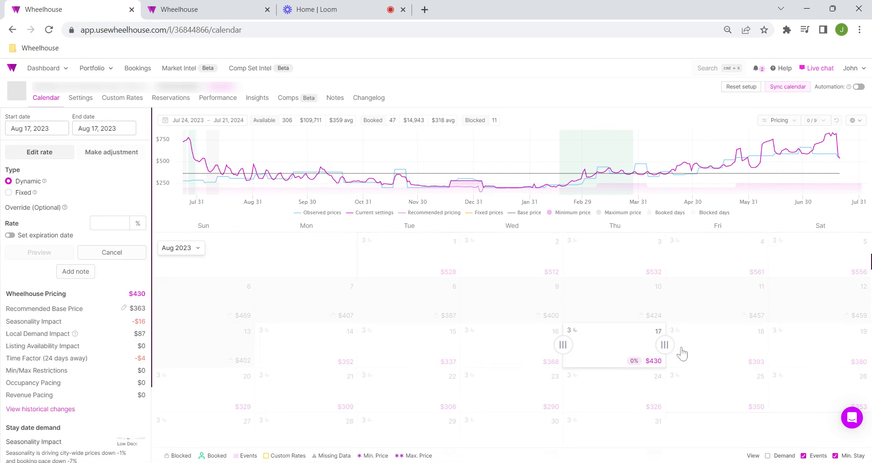
pyautogui.moveTo(681, 355); pyautogui.dragTo(713, 355)
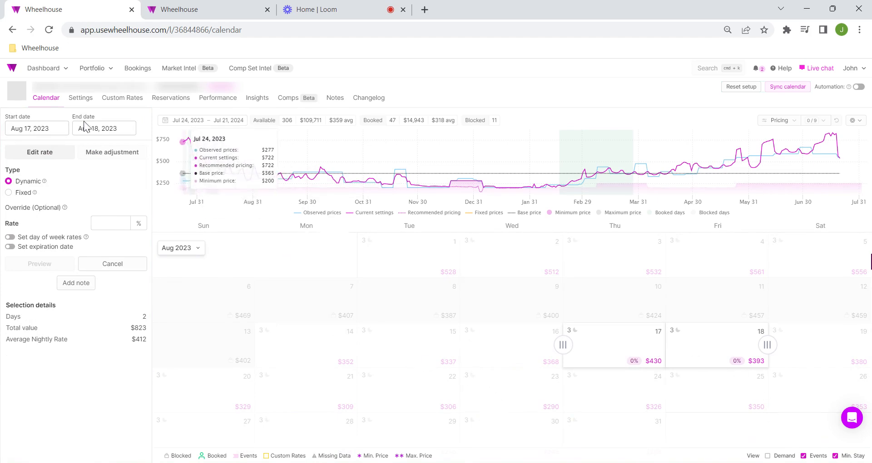
# Review the date-specific demand sensitivity rule in the listing's settings and compare it with the pricing and demand charts.
pyautogui.click(88, 104)
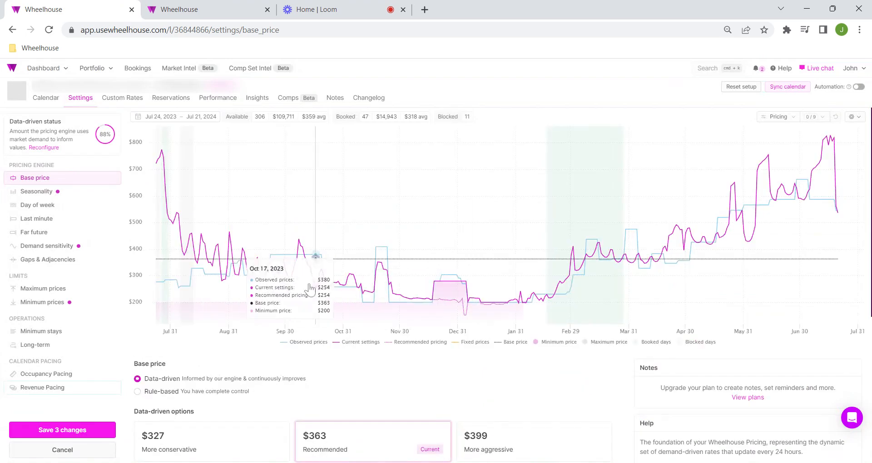
pyautogui.click(77, 249)
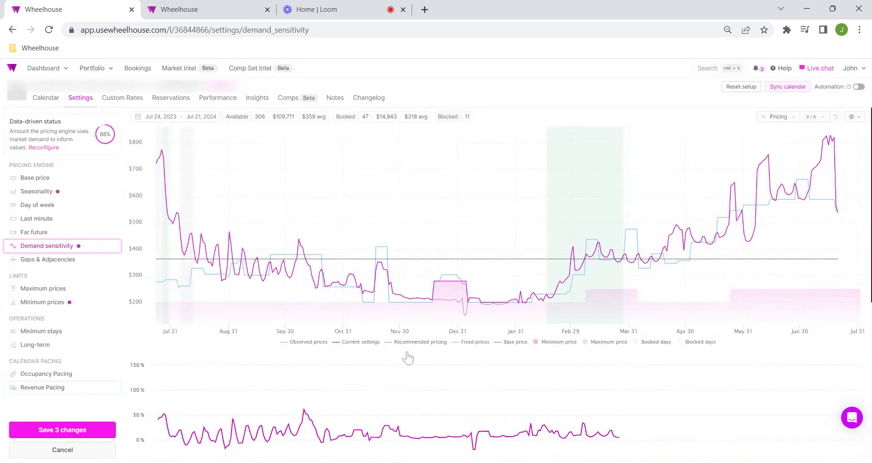
pyautogui.scroll(-4, 406, 356)
pyautogui.scroll(-3, 396, 383)
pyautogui.scroll(7, 397, 383)
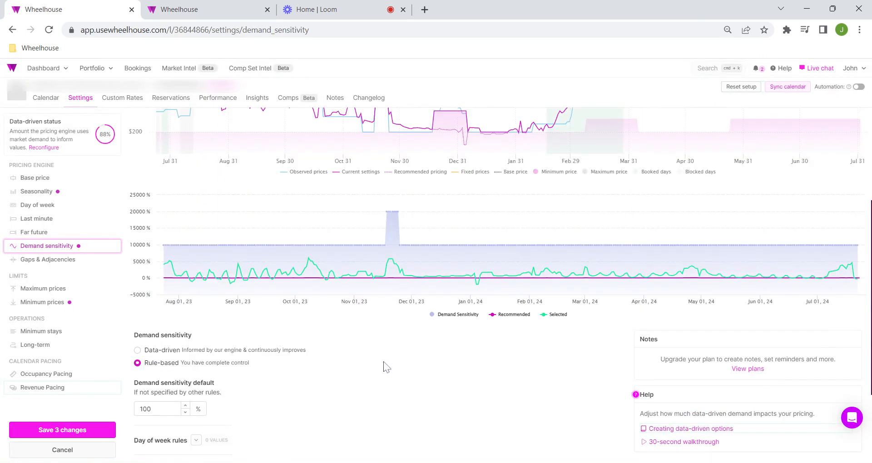
pyautogui.scroll(-6, 397, 382)
pyautogui.scroll(-1, 399, 382)
pyautogui.click(200, 404)
pyautogui.scroll(-2, 263, 402)
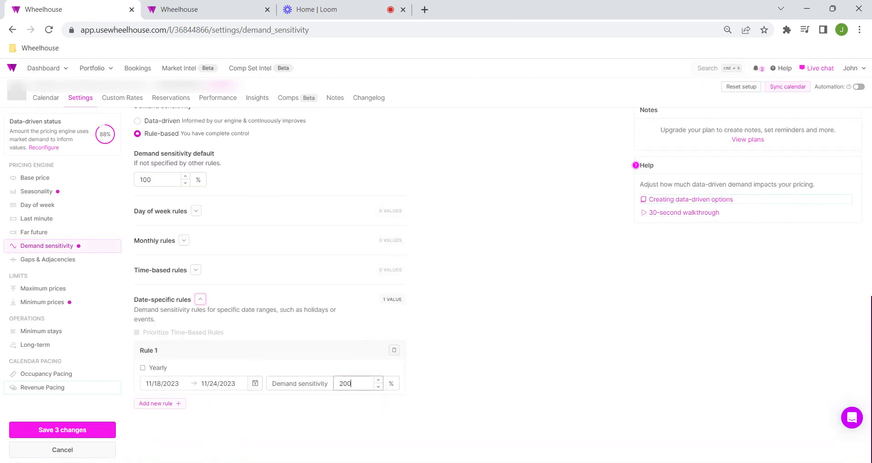
pyautogui.scroll(5, 463, 384)
pyautogui.scroll(4, 467, 385)
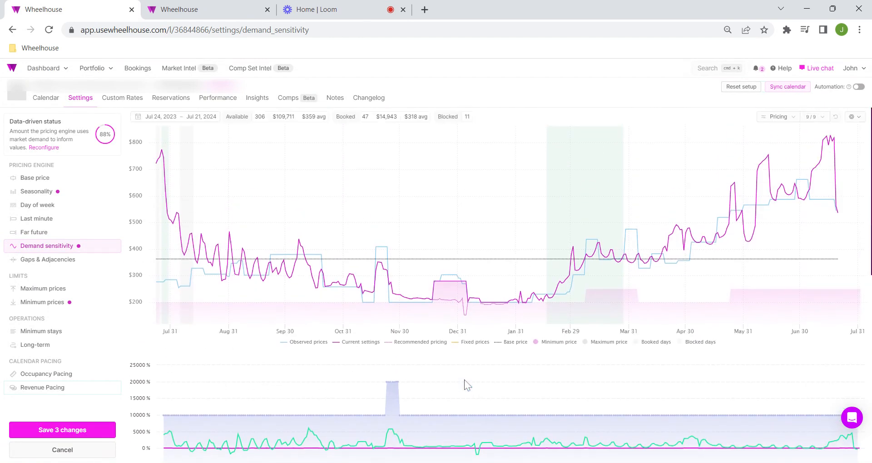
# Review the date-specific minimum price rules, including the yearly holiday rule, and compare them with the observed prices on the chart.
pyautogui.click(68, 308)
pyautogui.scroll(-1, 395, 356)
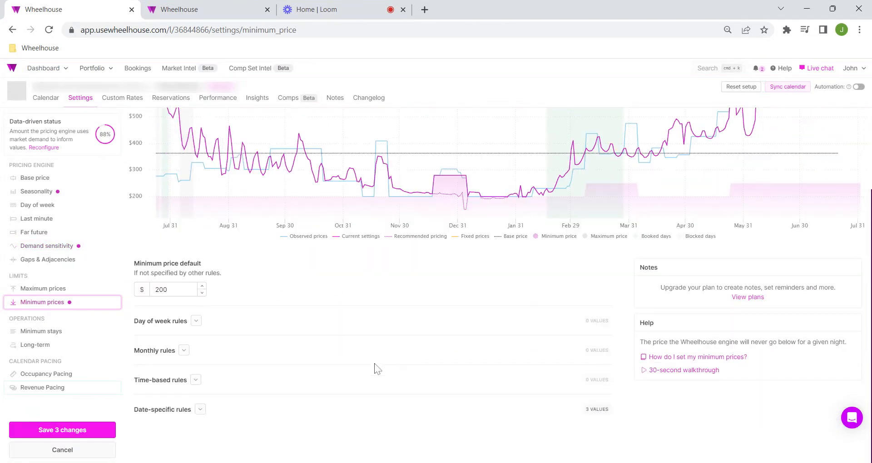
pyautogui.scroll(-2, 191, 434)
pyautogui.click(200, 409)
pyautogui.scroll(-4, 227, 405)
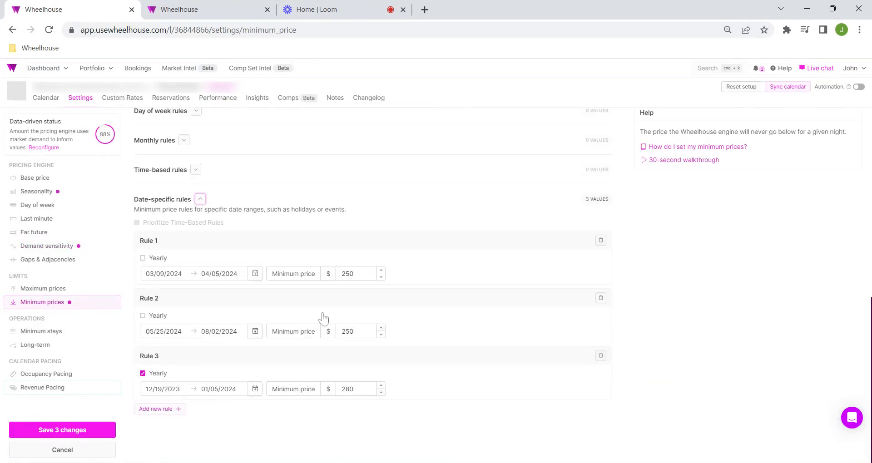
pyautogui.scroll(6, 323, 315)
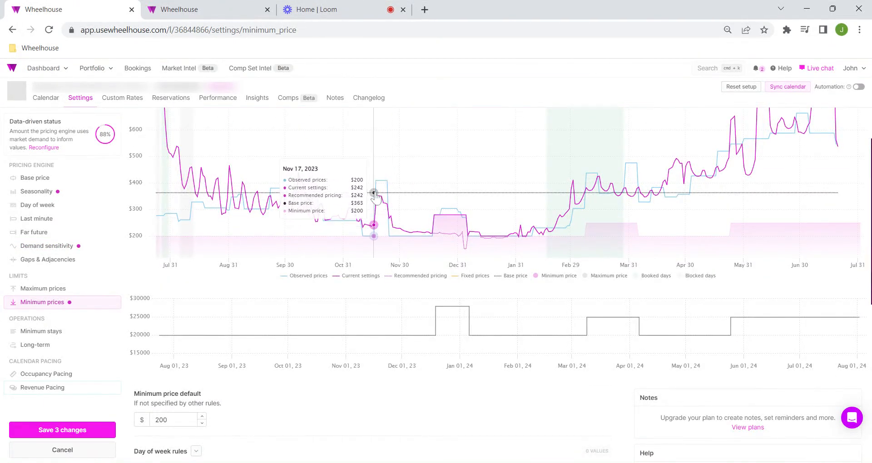
pyautogui.scroll(-6, 376, 198)
pyautogui.click(347, 392)
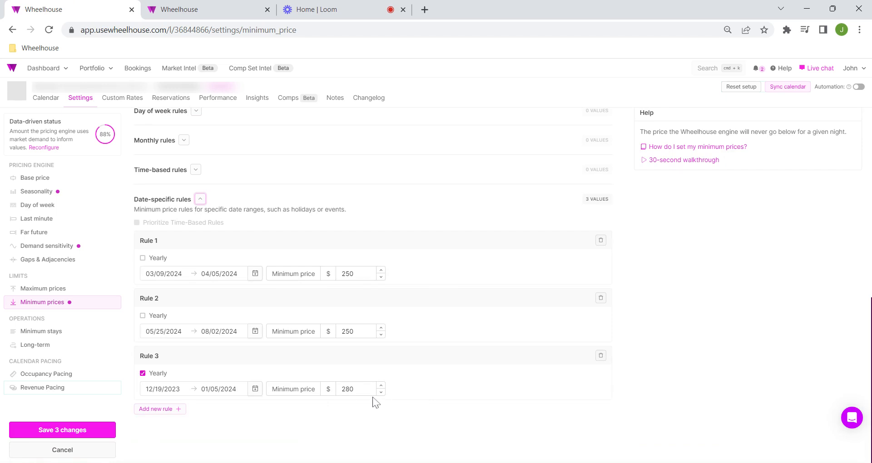
pyautogui.scroll(6, 373, 403)
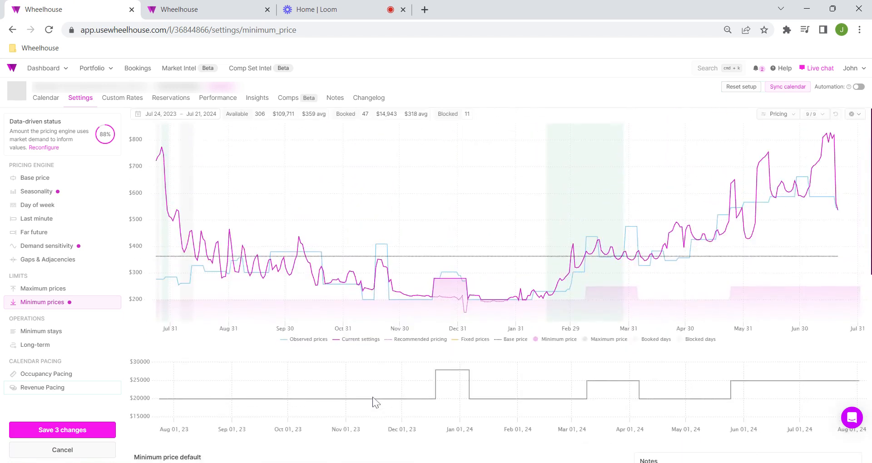